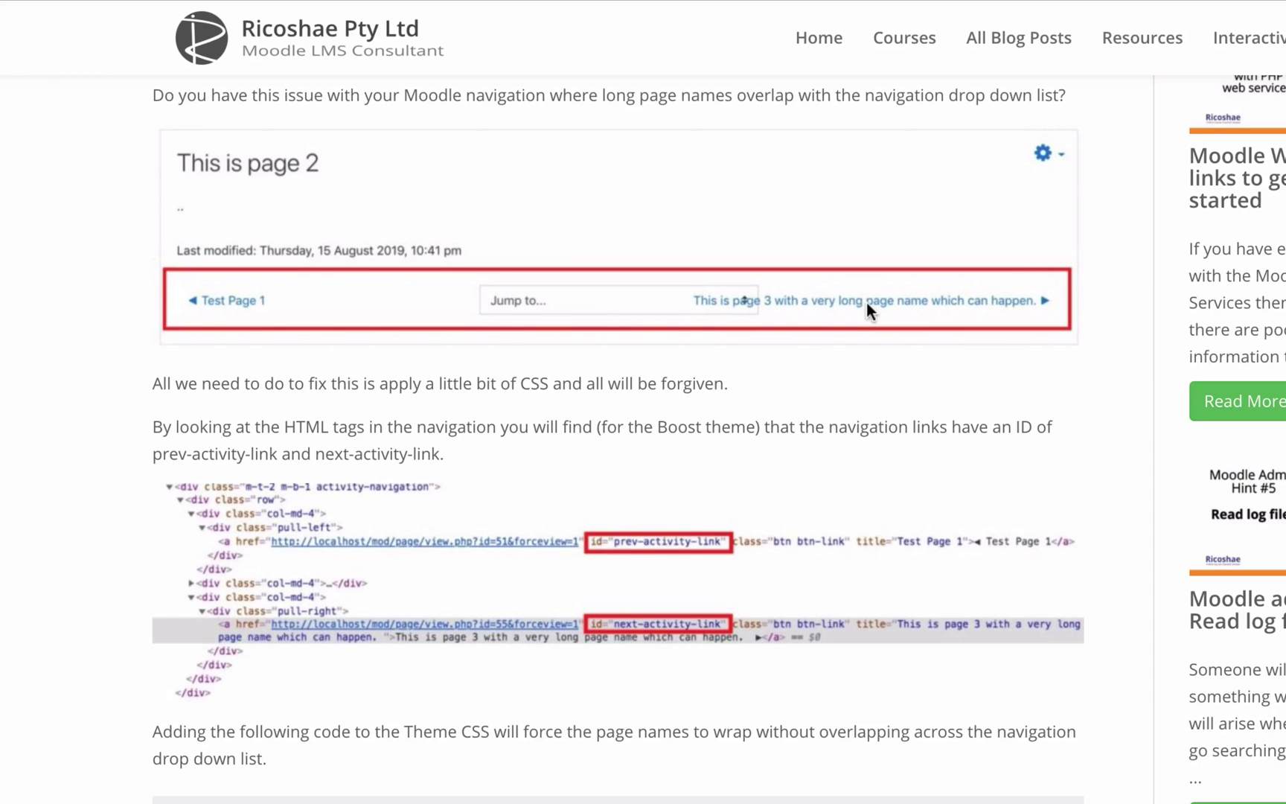
Scroll the Ricoshae blog post to review the CSS code block and its Site Administration > Appearance instructions.
scroll(866, 301, "down", 1)
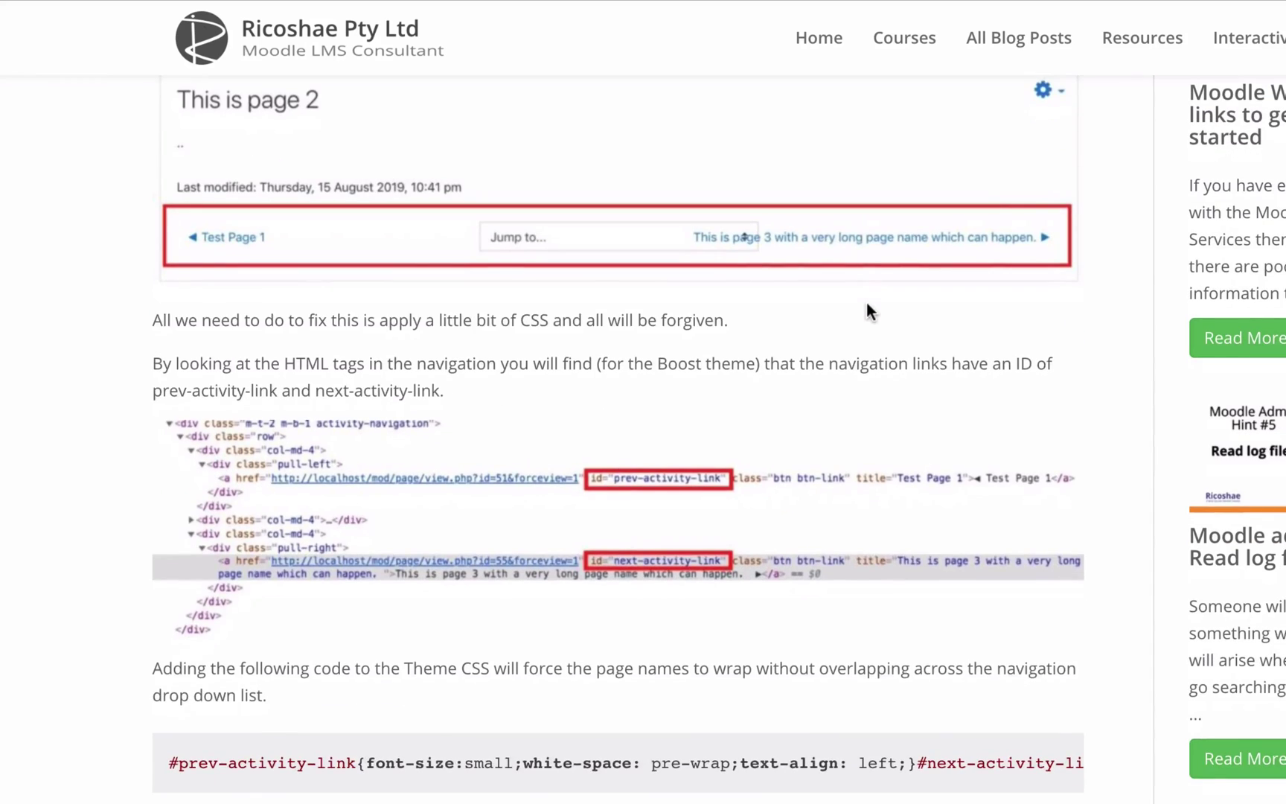
scroll(866, 302, "down", 3)
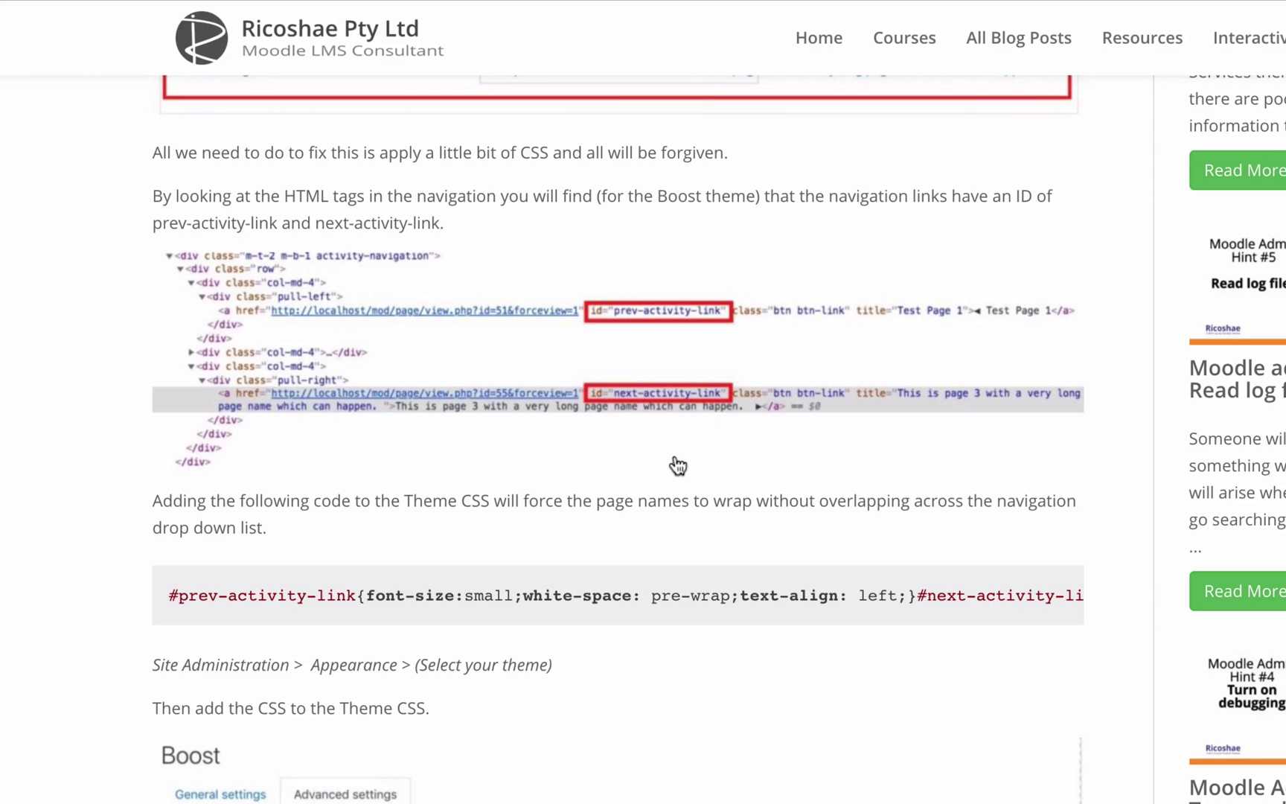
scroll(479, 539, "up", 3)
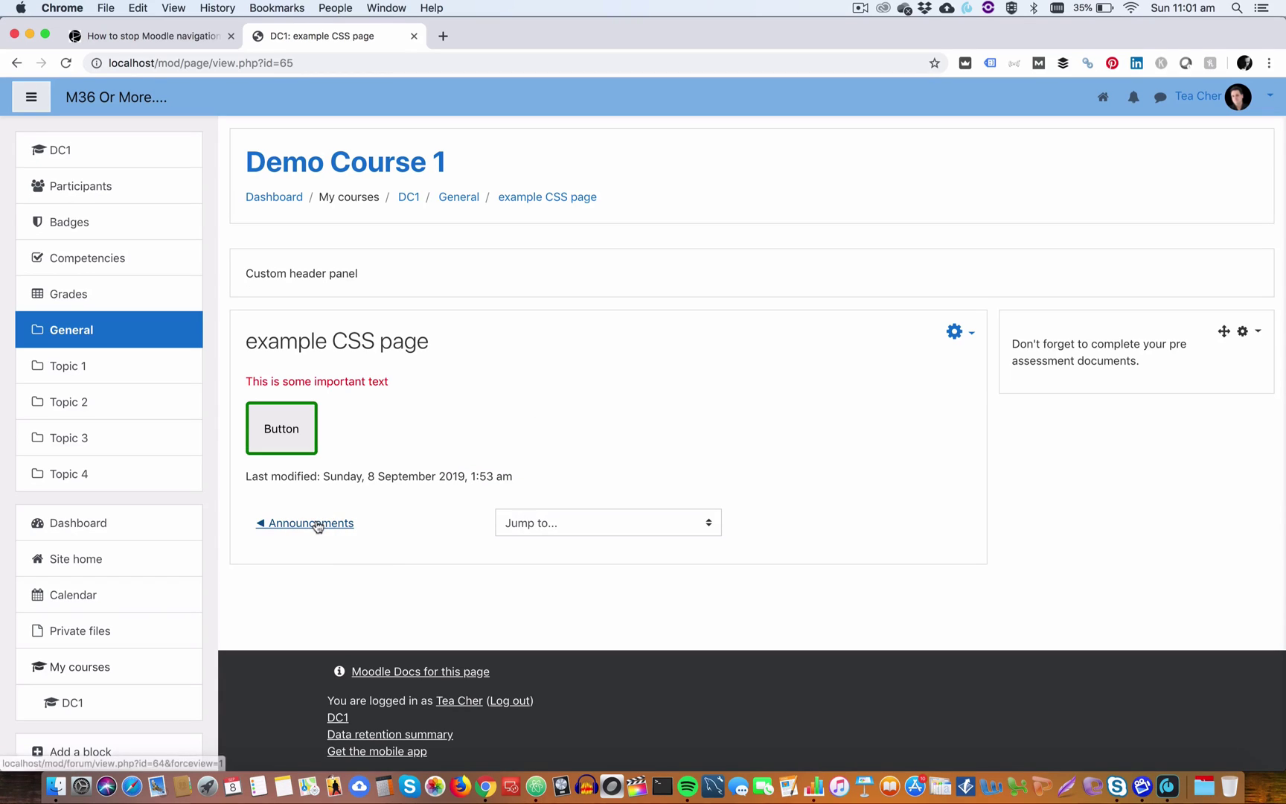
Try the Jump to list on the example CSS page, then return to Demo Course 1.
left_click(559, 522)
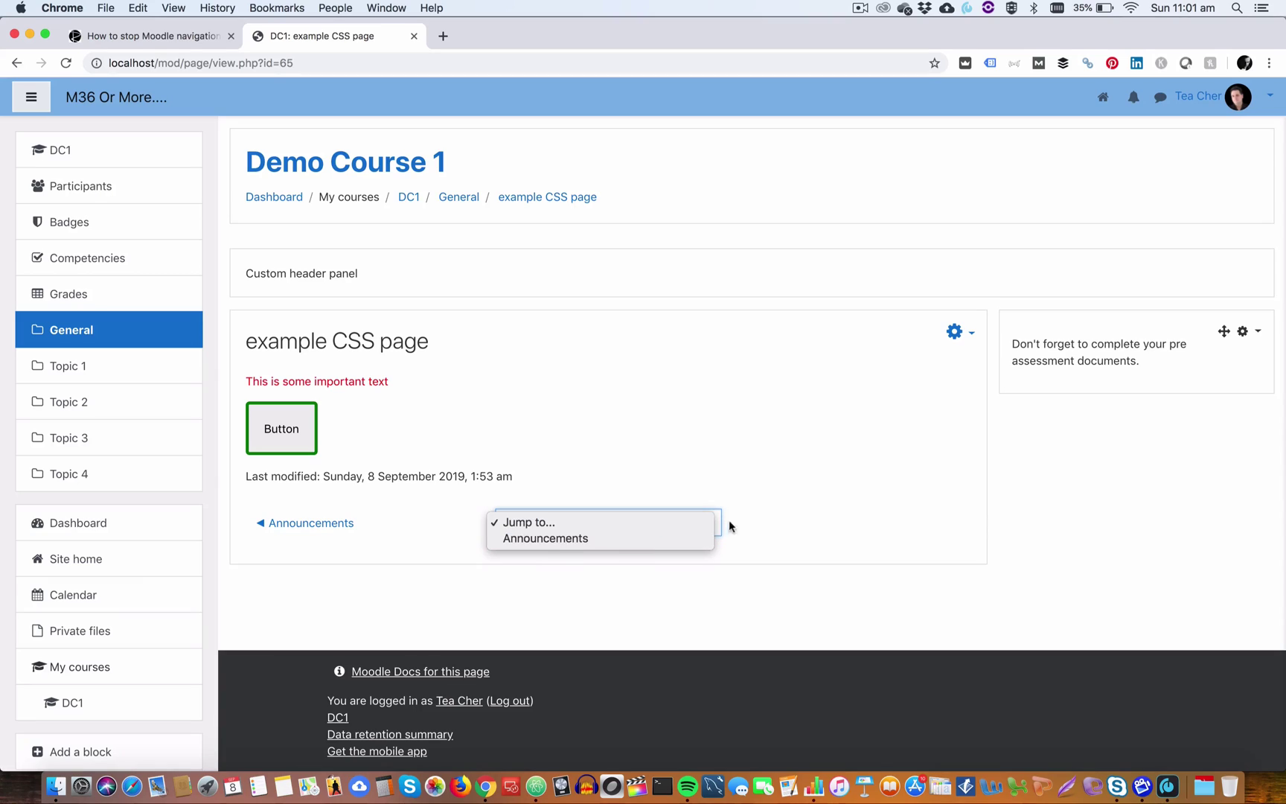
left_click(800, 530)
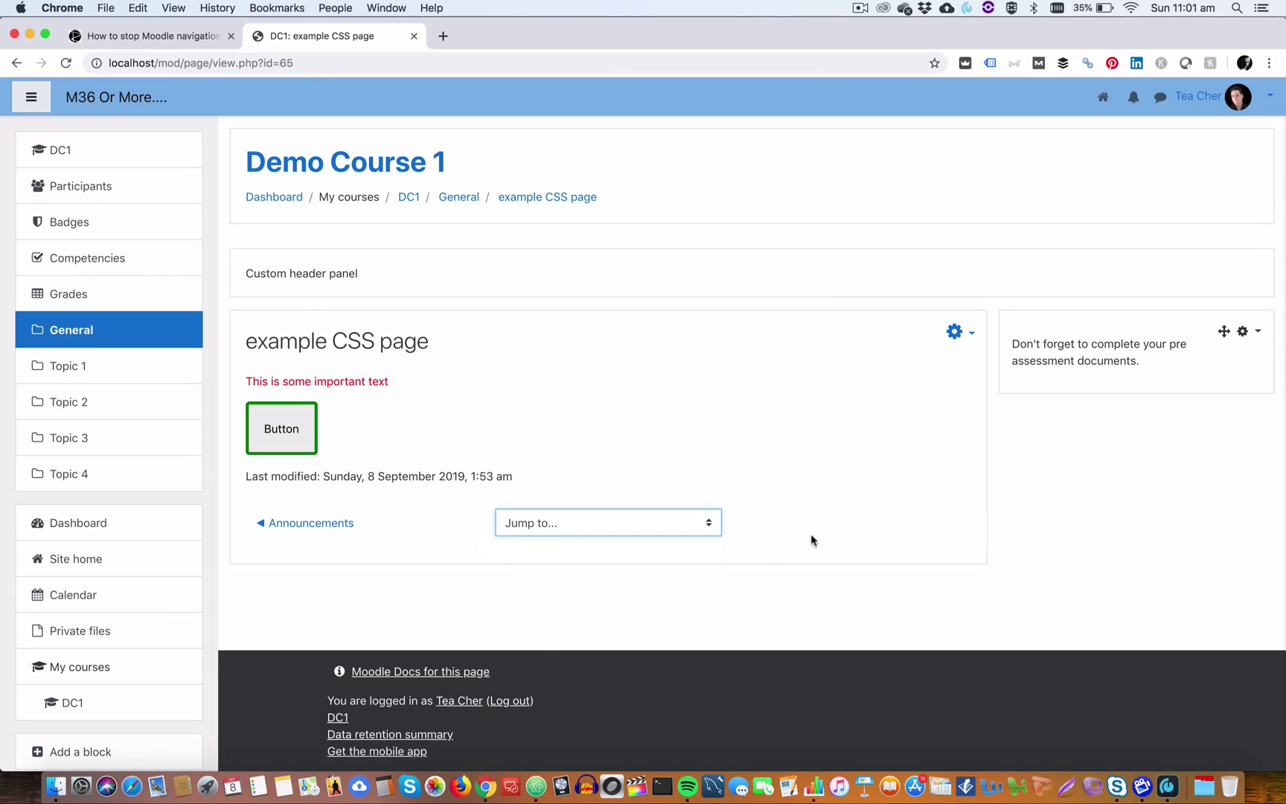
left_click(760, 488)
left_click(411, 197)
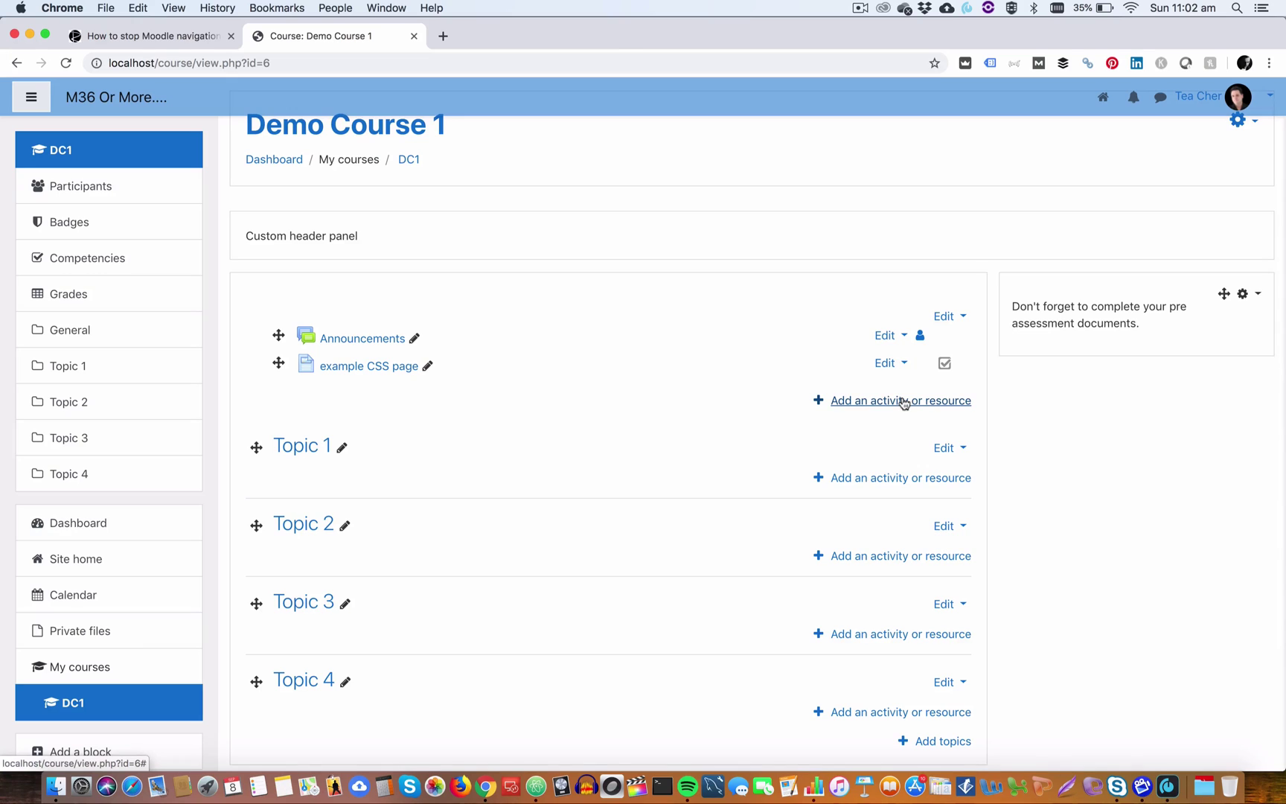
Add a new Page to Topic 1 named 'This is page one with a very long page name....'.
left_click(875, 480)
scroll(620, 379, "down", 5)
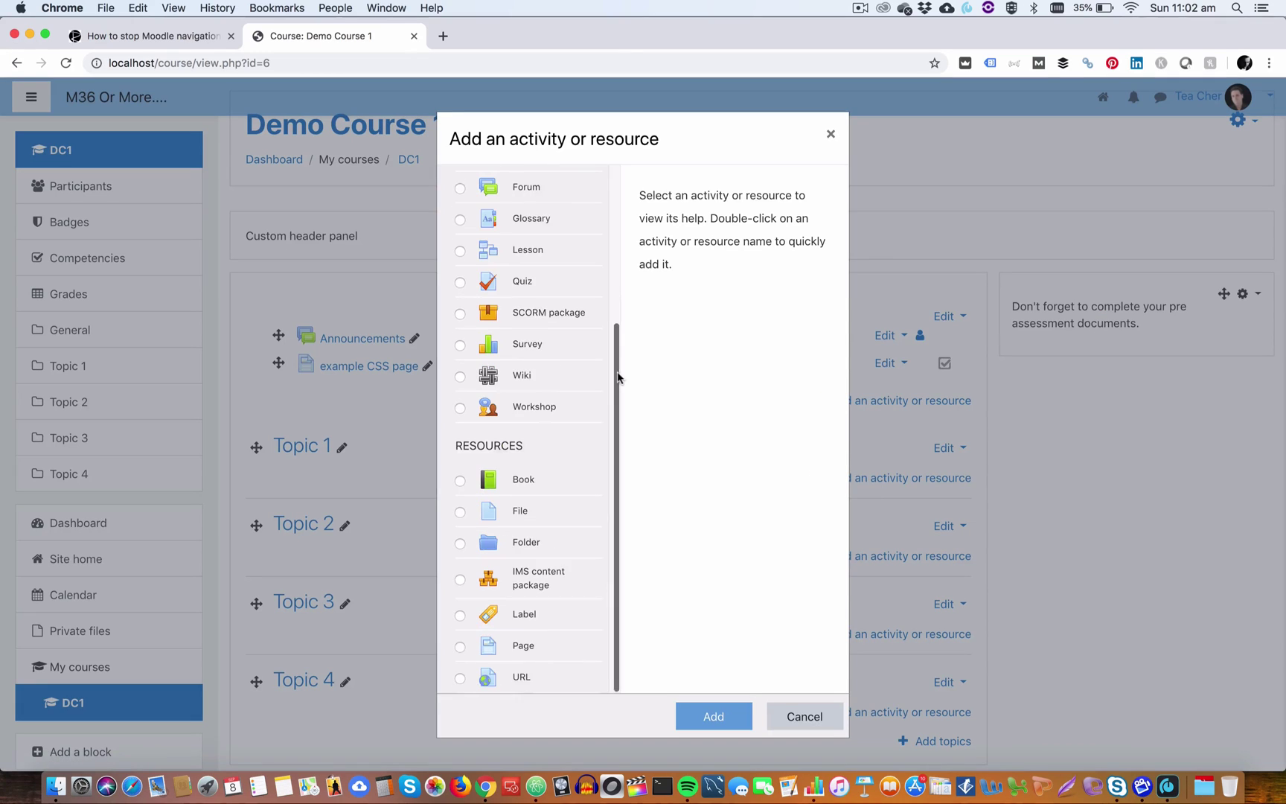
left_click(519, 641)
left_click(694, 716)
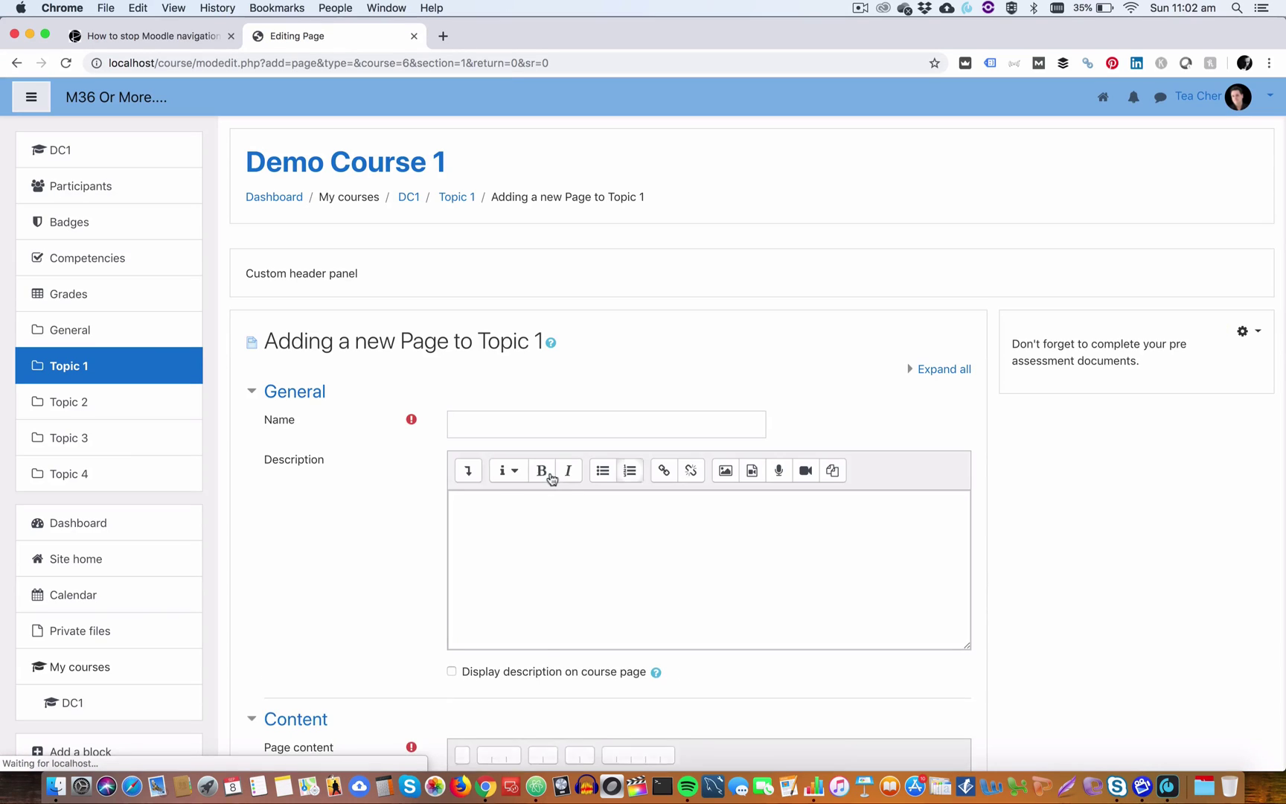
left_click(501, 426)
type("Thi")
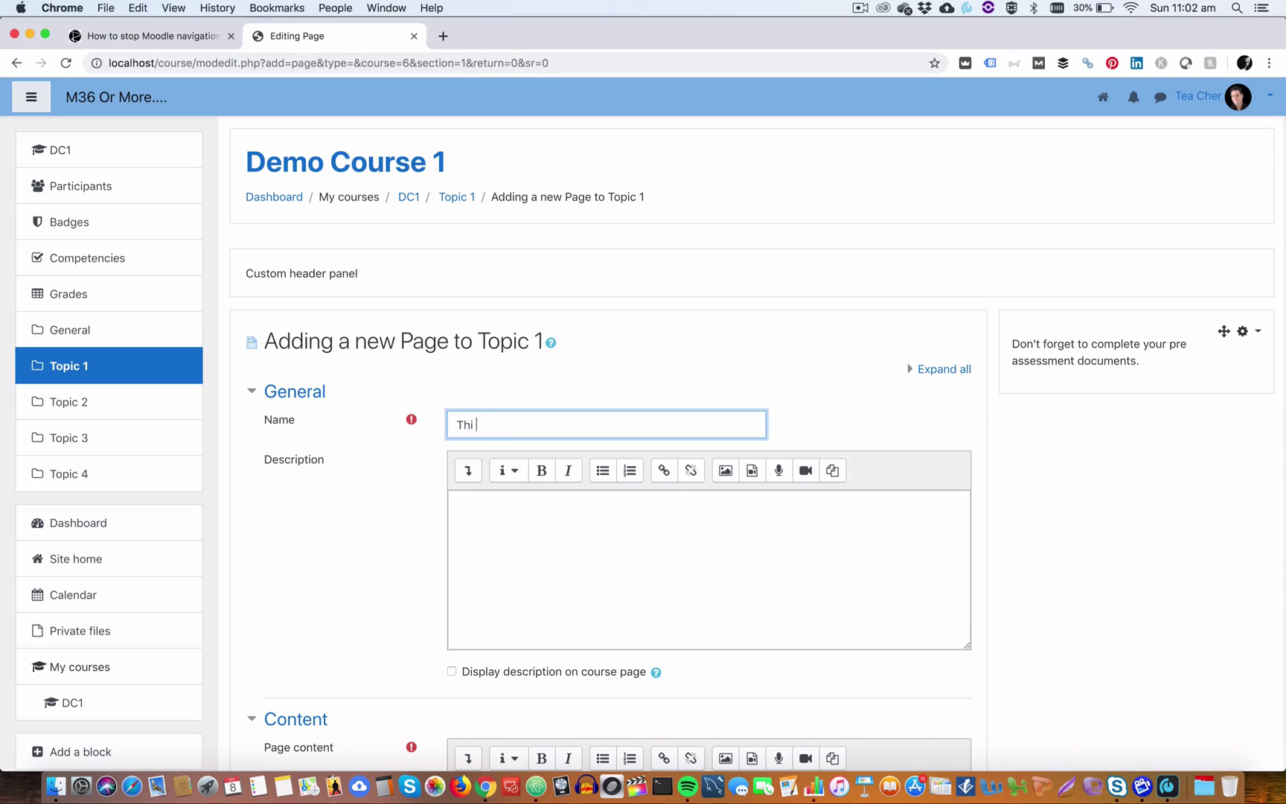
type("s is page one with a very long")
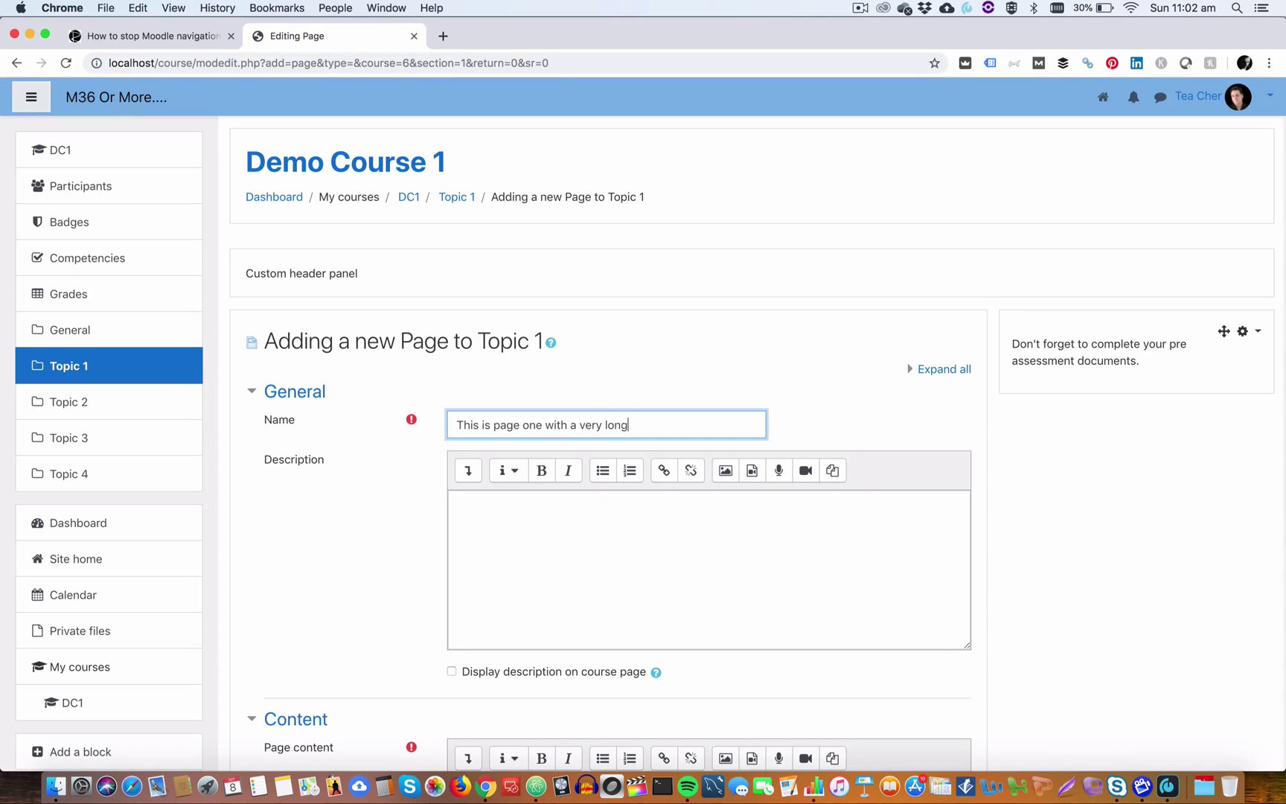
type(" page name....")
Copy the page name, fill in the page content, and save and return to the course.
left_click_drag(721, 430, 397, 413)
key("super+c")
scroll(567, 410, "down", 3)
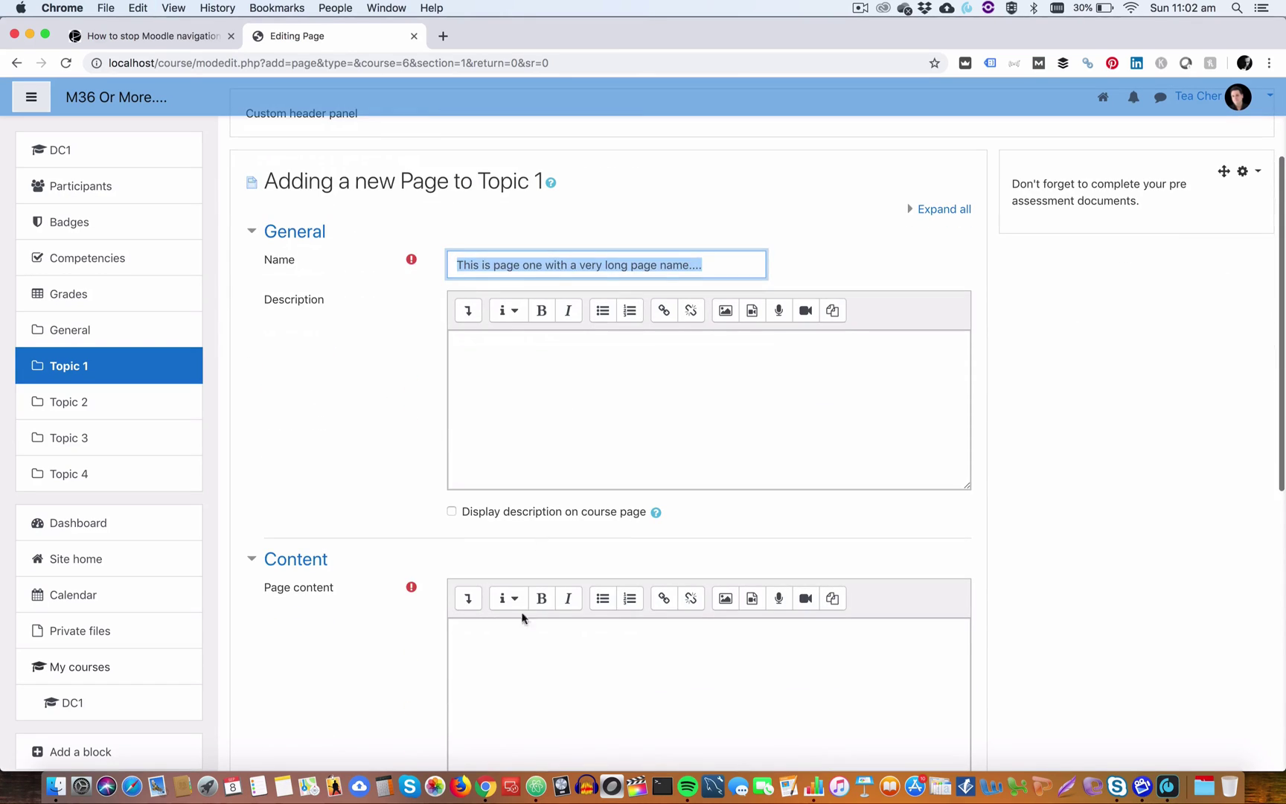
left_click(499, 641)
scroll(393, 554, "down", 10)
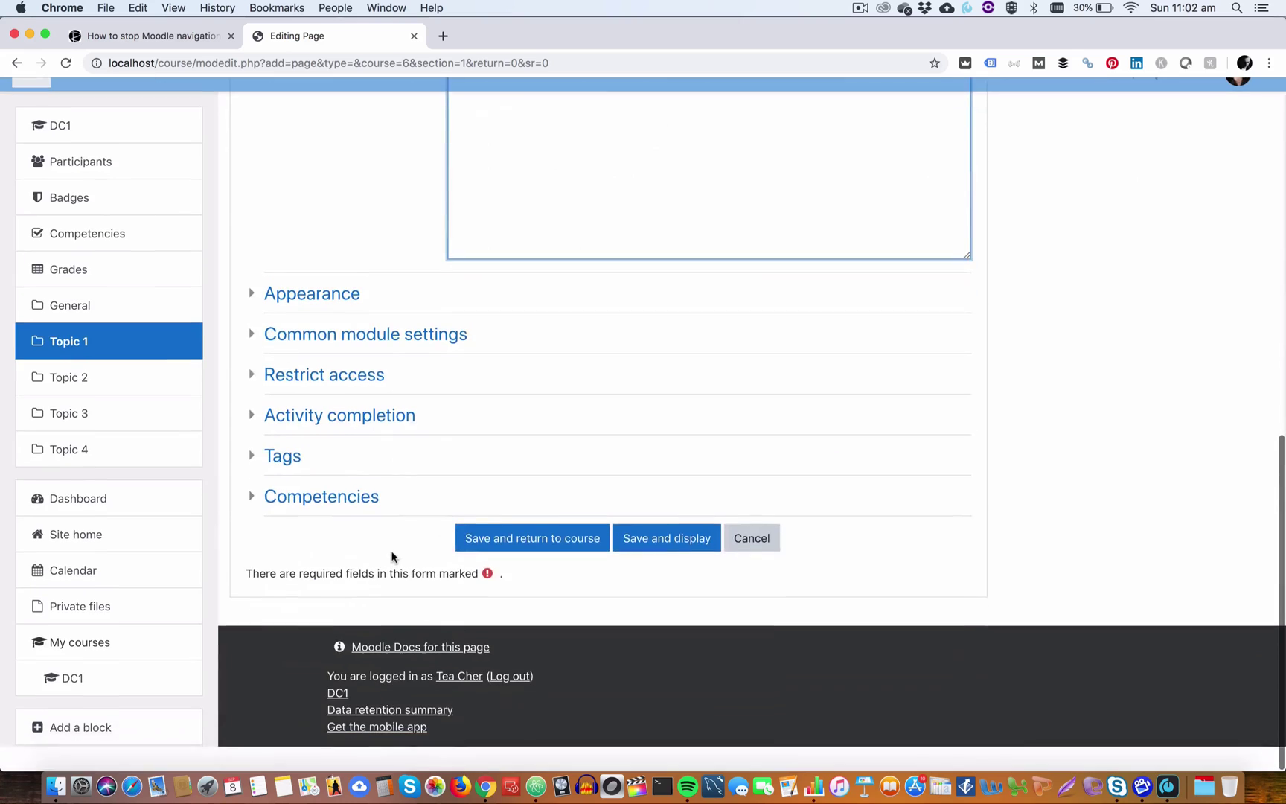
left_click(536, 571)
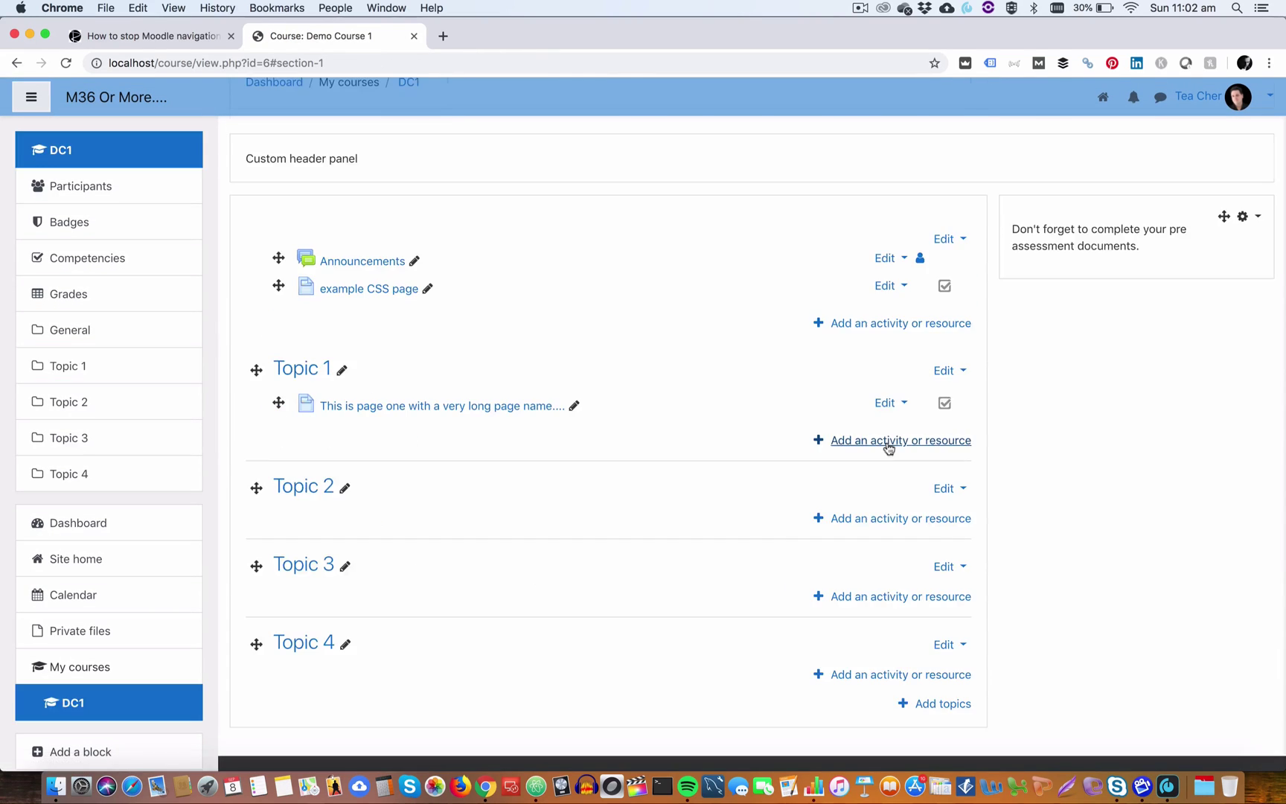
Add another Page to Topic 1, pasting the long name and replacing 'page' with 'two'.
left_click(887, 441)
scroll(539, 583, "down", 5)
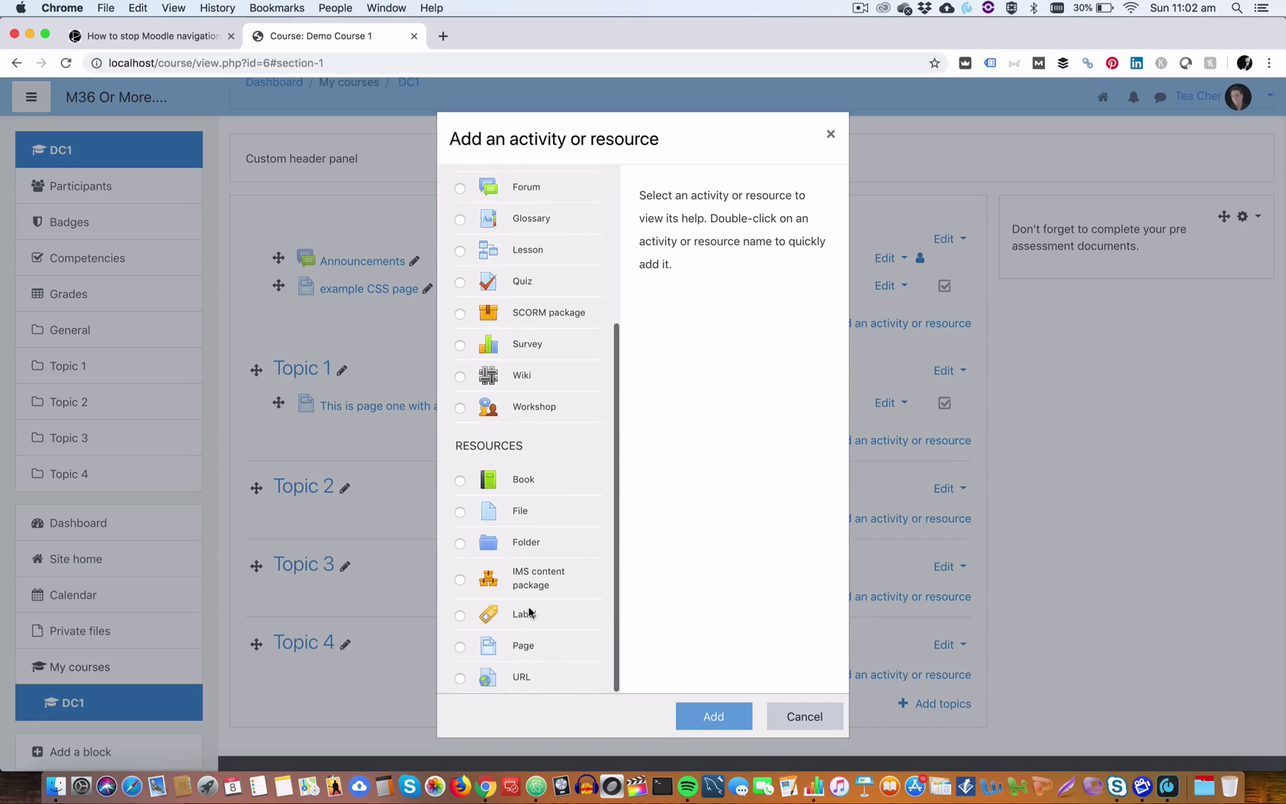
left_click(488, 648)
left_click(700, 719)
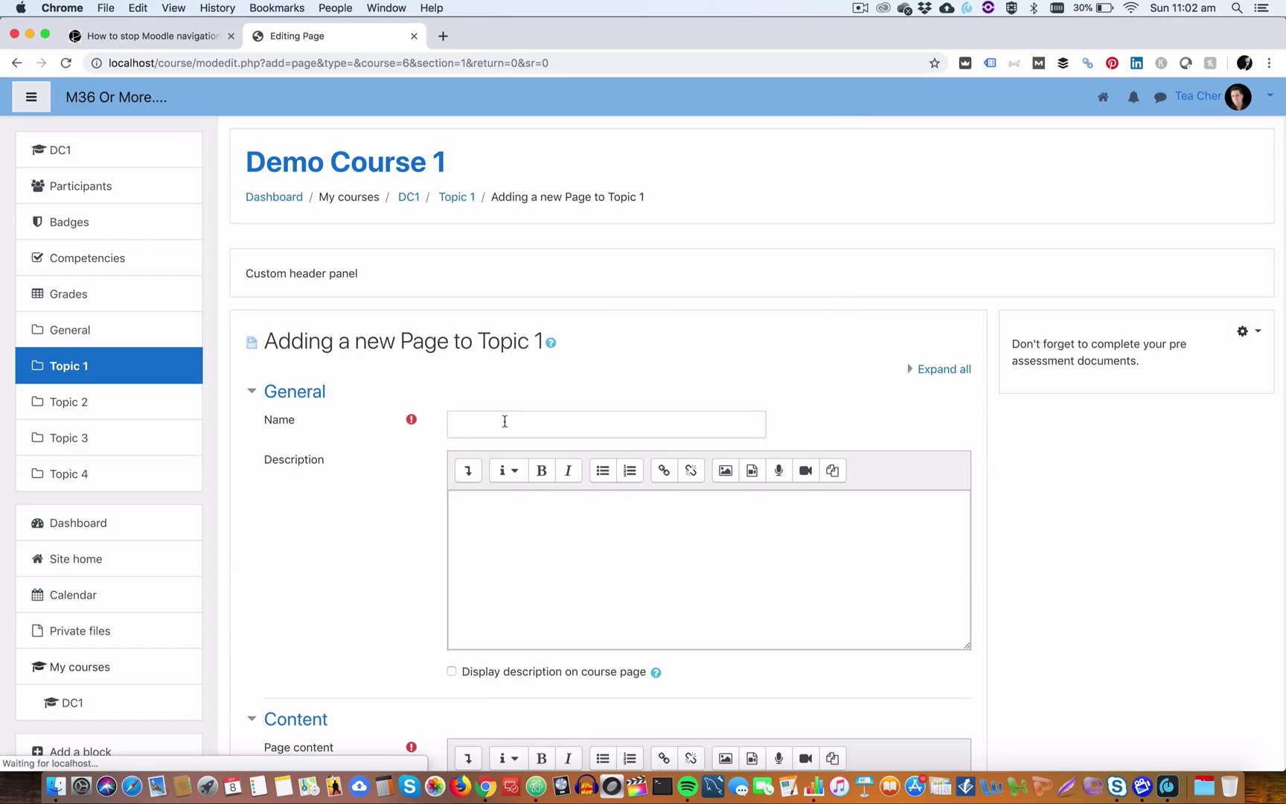
left_click(509, 421)
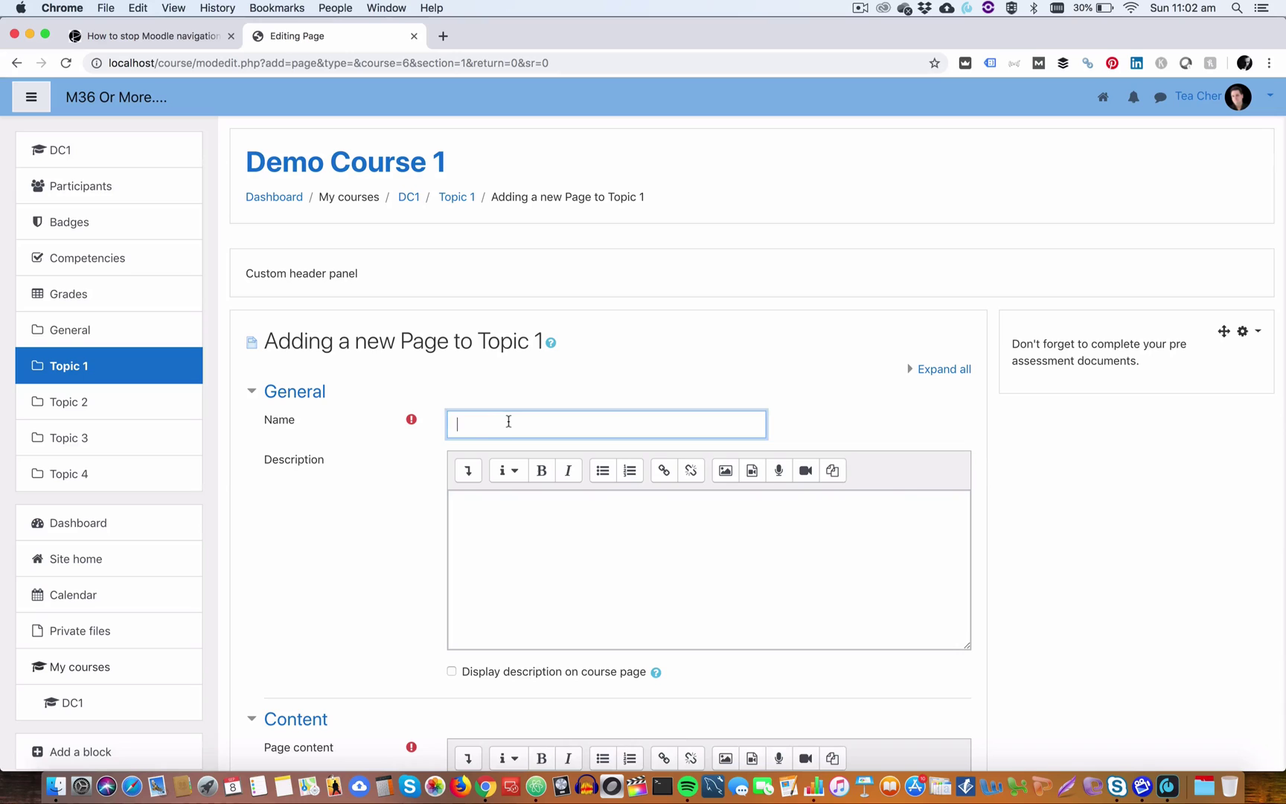
key("super+v")
double_click(508, 422)
type("t")
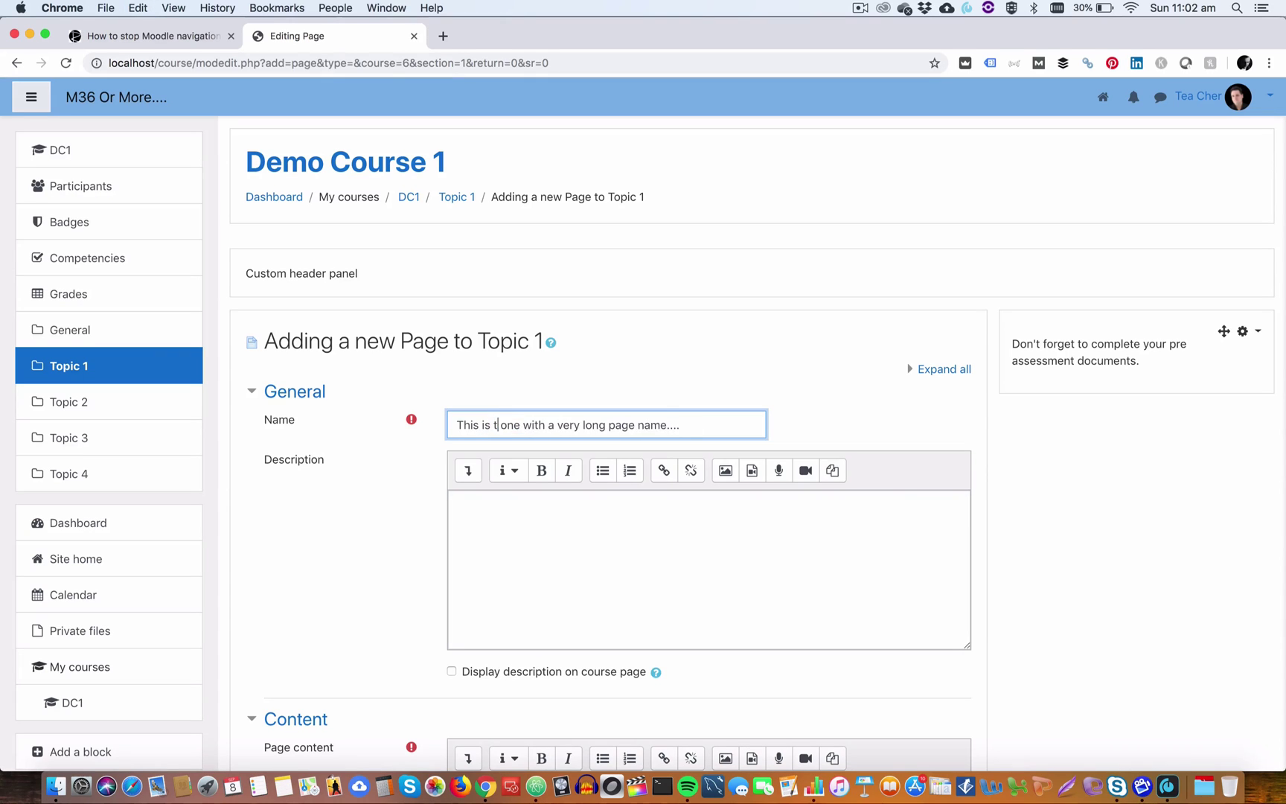
type("wo")
Fill in the page content, save and display it, then go back to Demo Course 1.
scroll(503, 451, "down", 5)
left_click(508, 480)
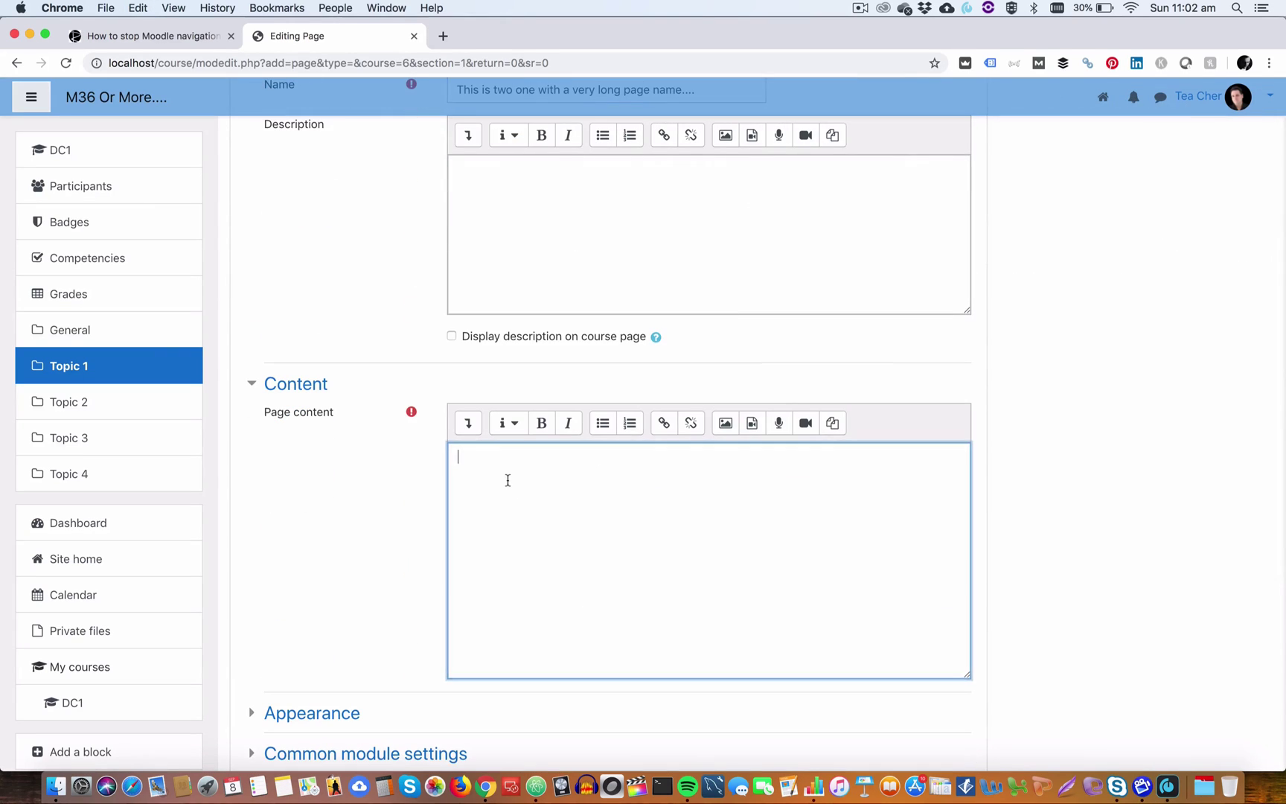
scroll(338, 462, "down", 10)
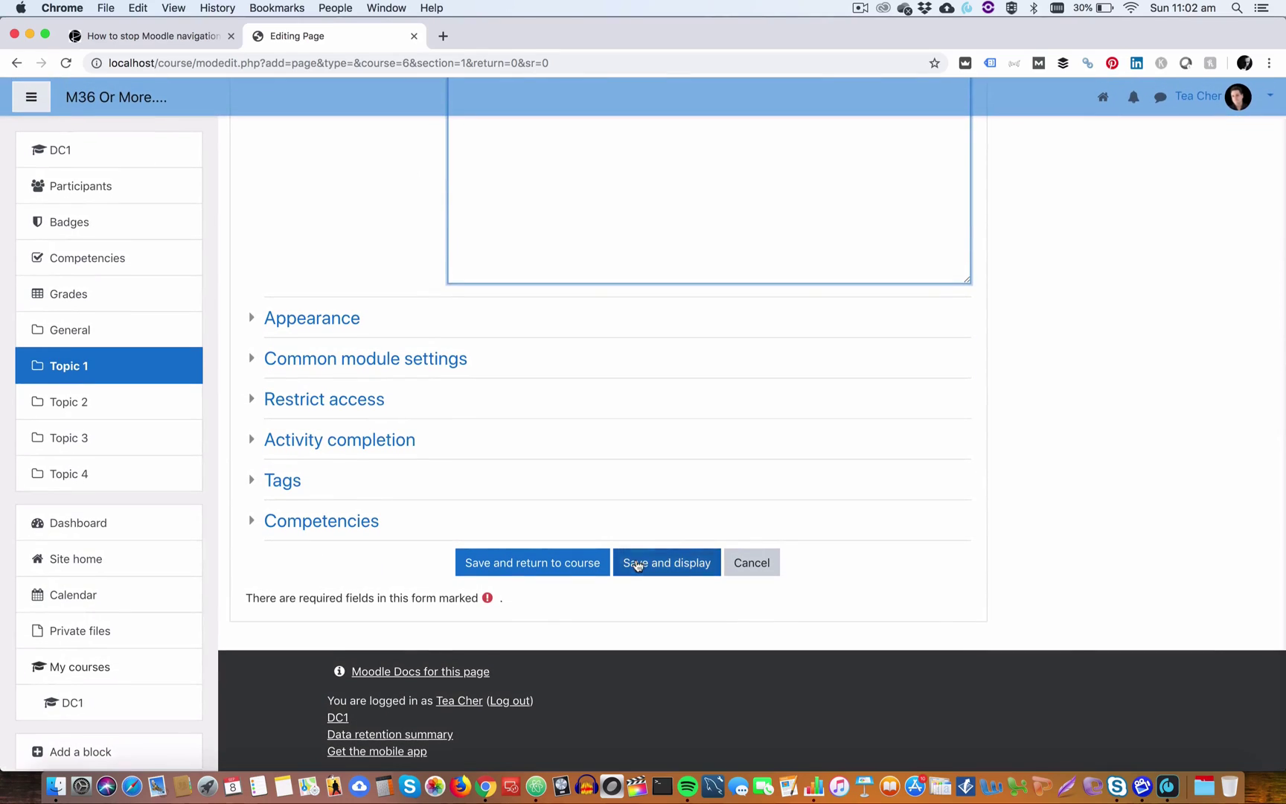
left_click(637, 565)
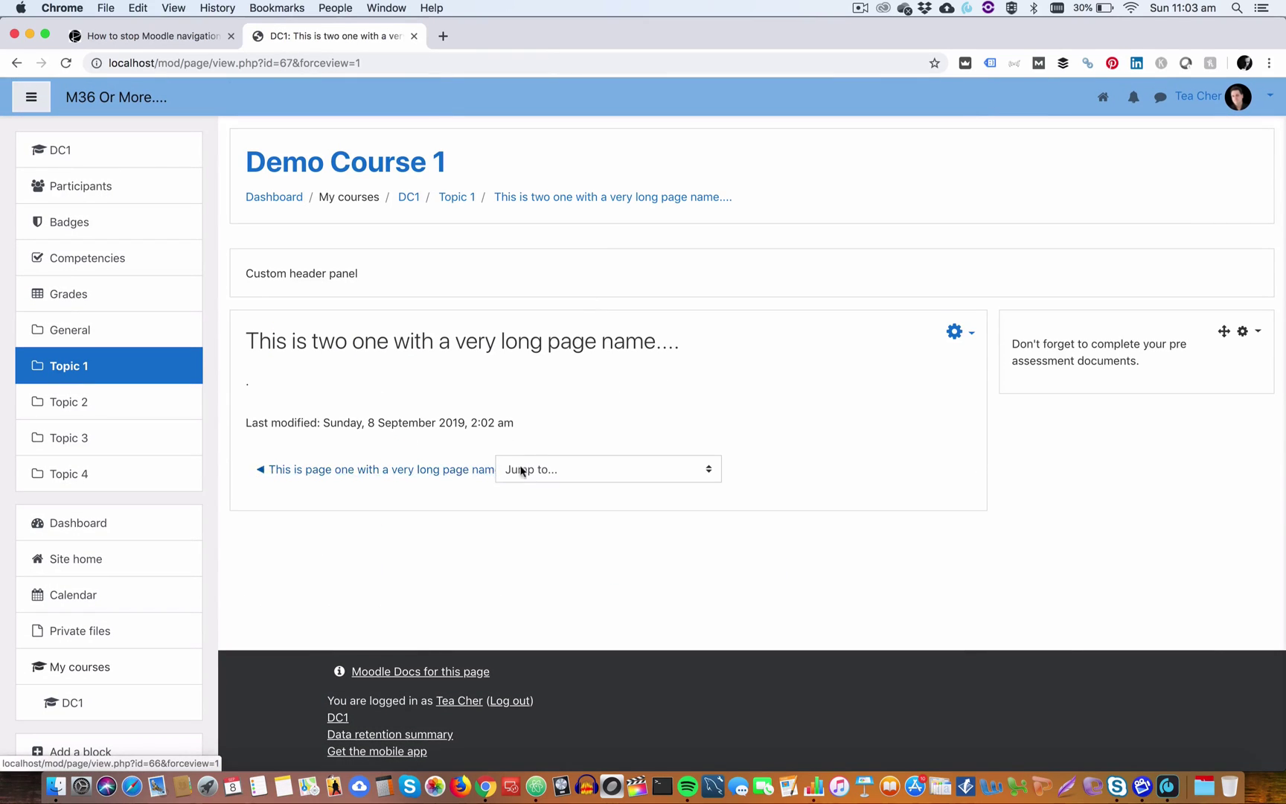
left_click(410, 197)
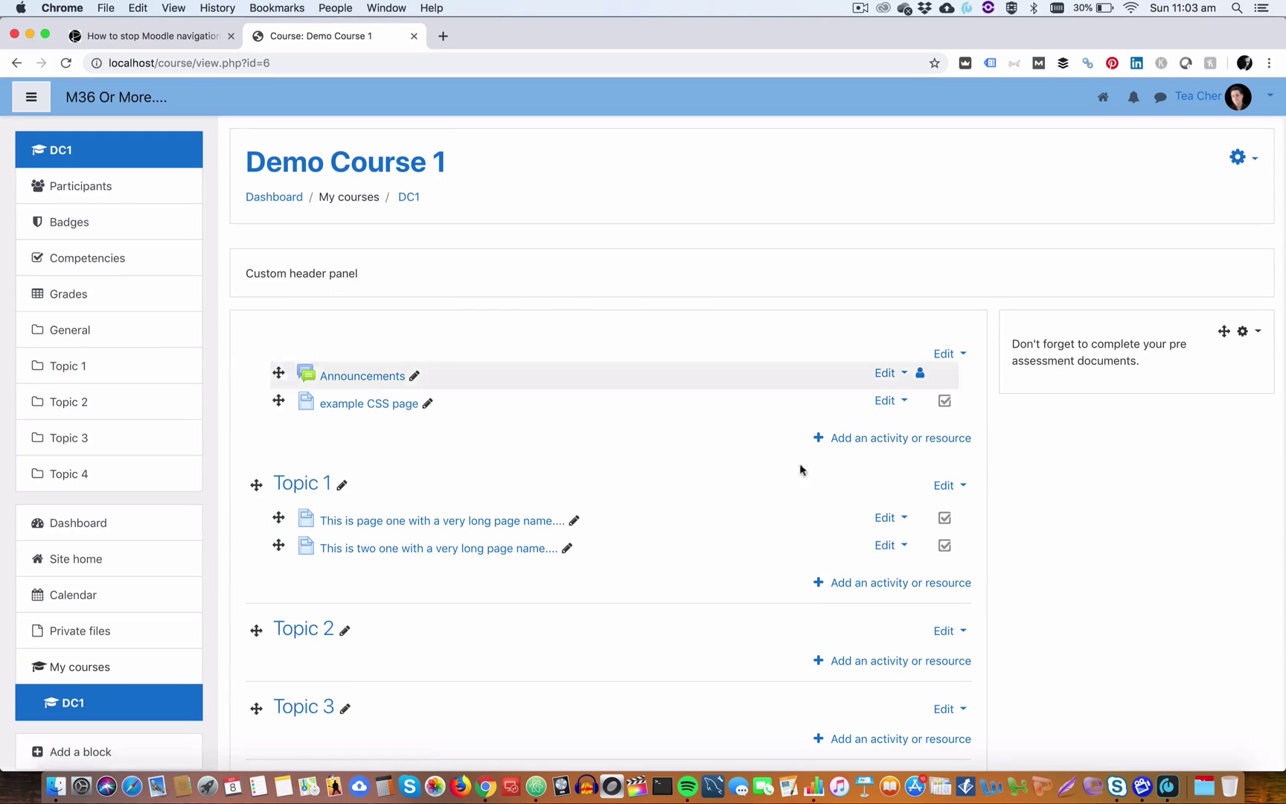
Add a third Page to Topic 1, pasting the long name and changing 'one' to 'three'.
left_click(855, 583)
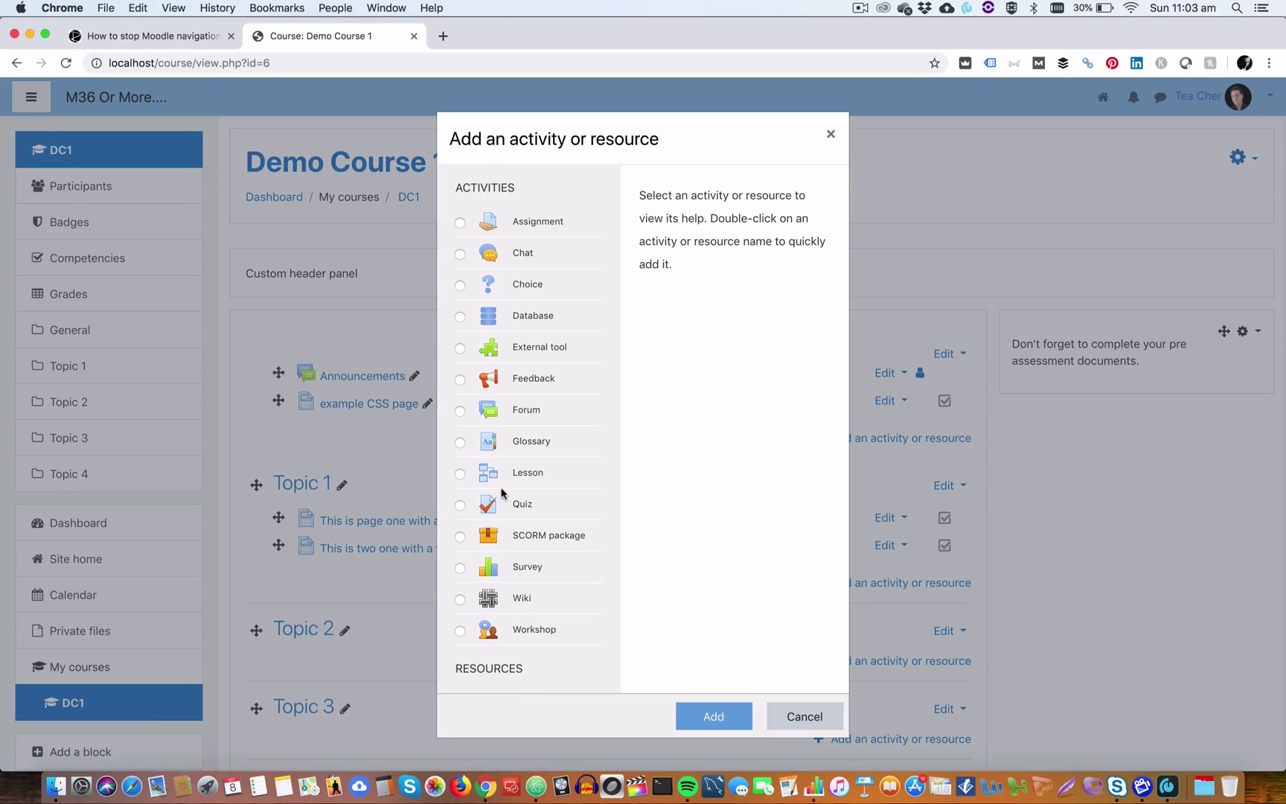
scroll(502, 492, "down", 5)
left_click(509, 652)
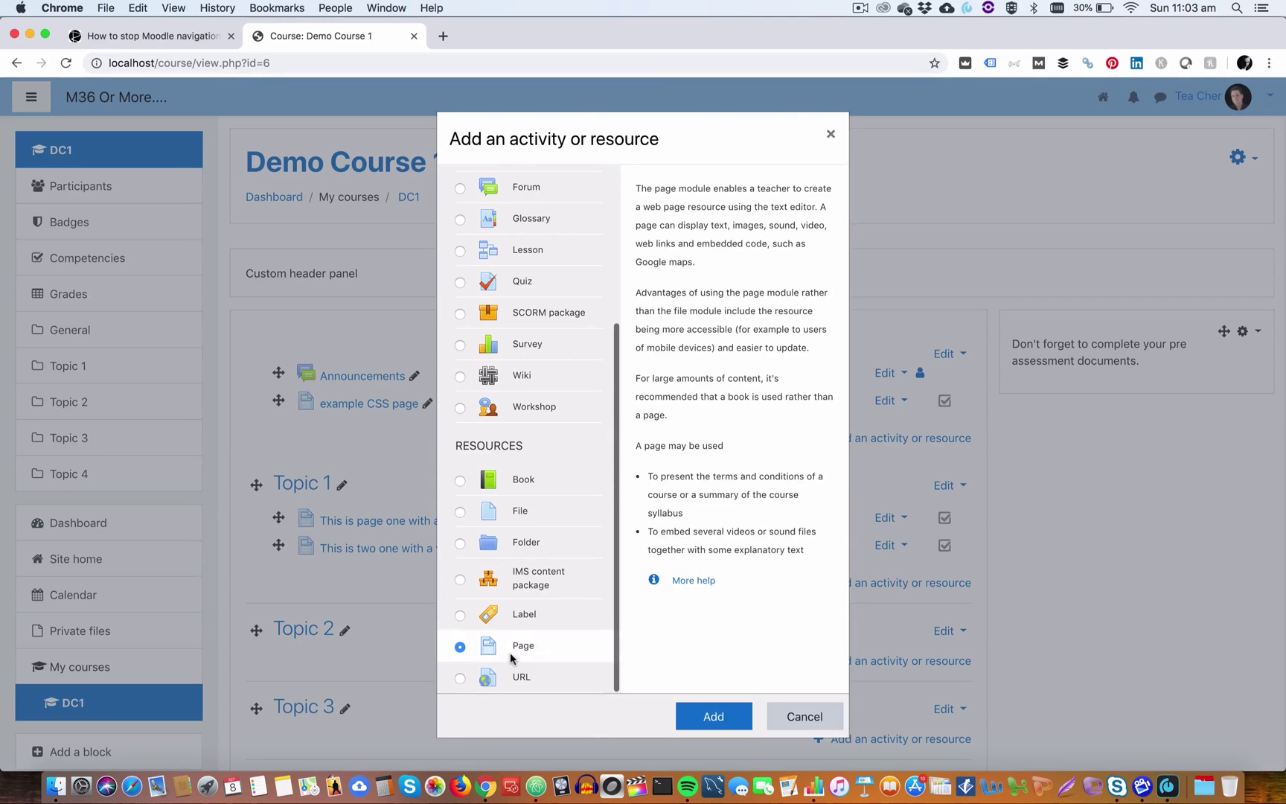
left_click(699, 716)
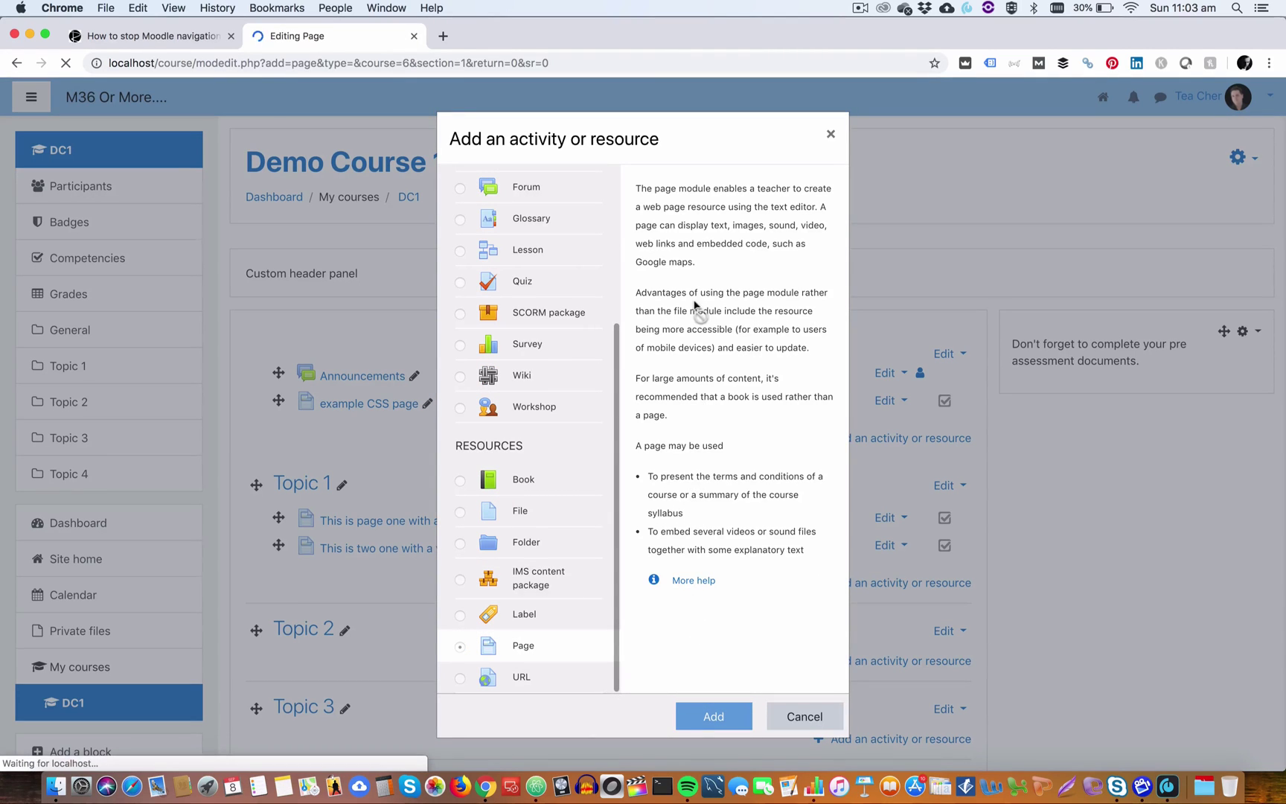
left_click(513, 422)
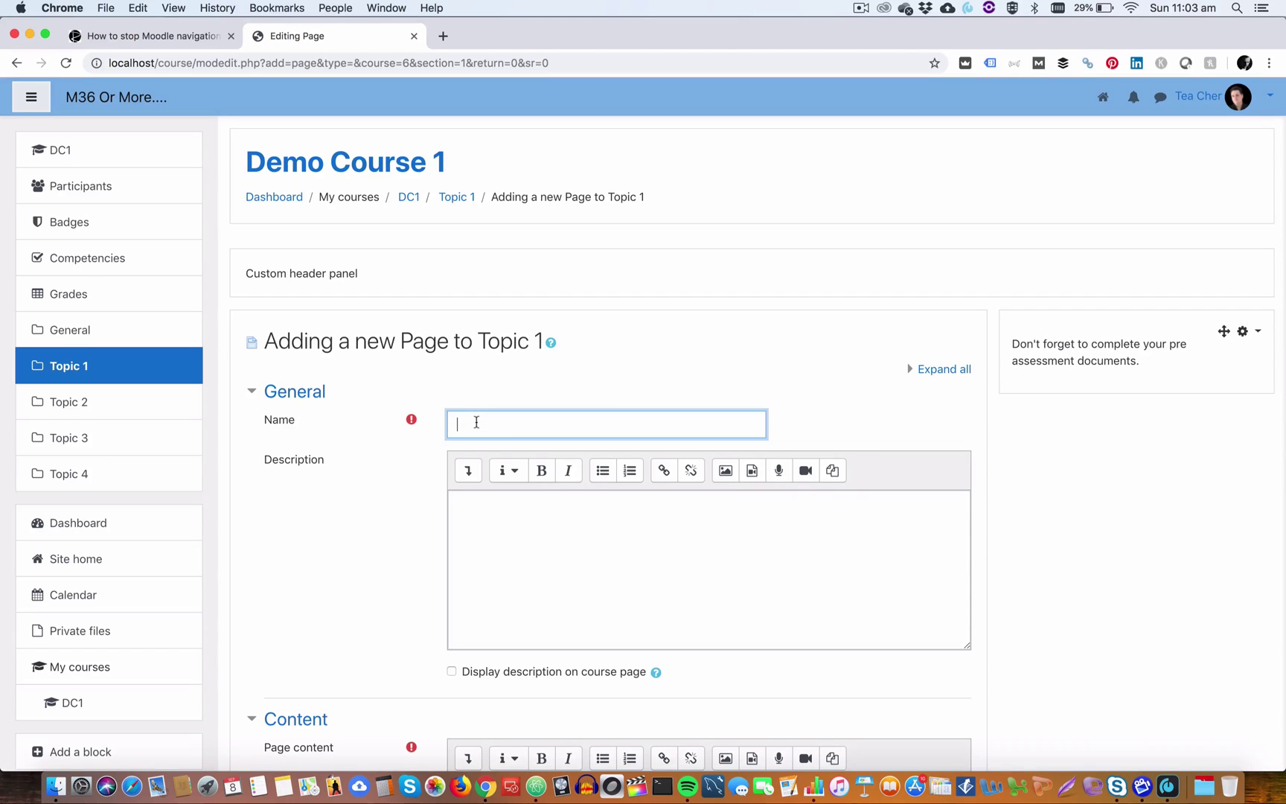
type("This is page one with a very long page name....")
double_click(498, 421)
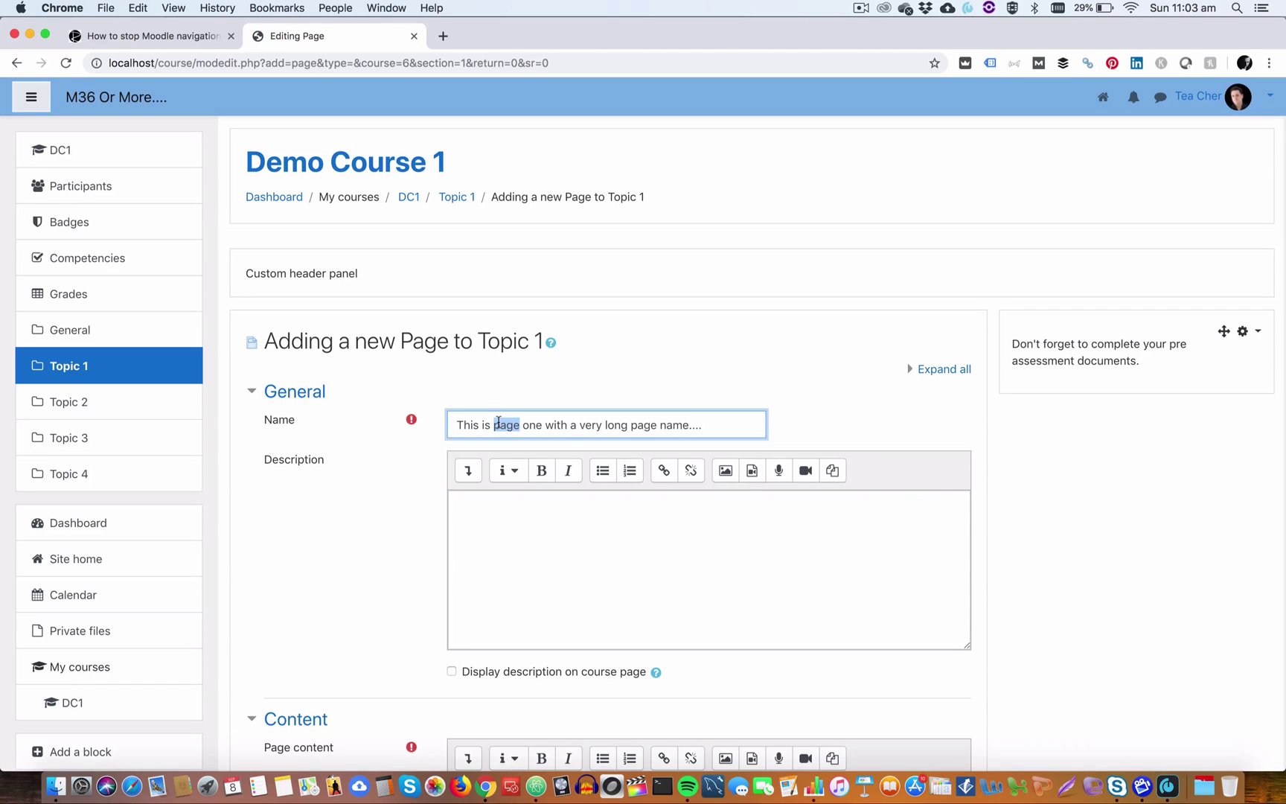
double_click(532, 425)
type("thr")
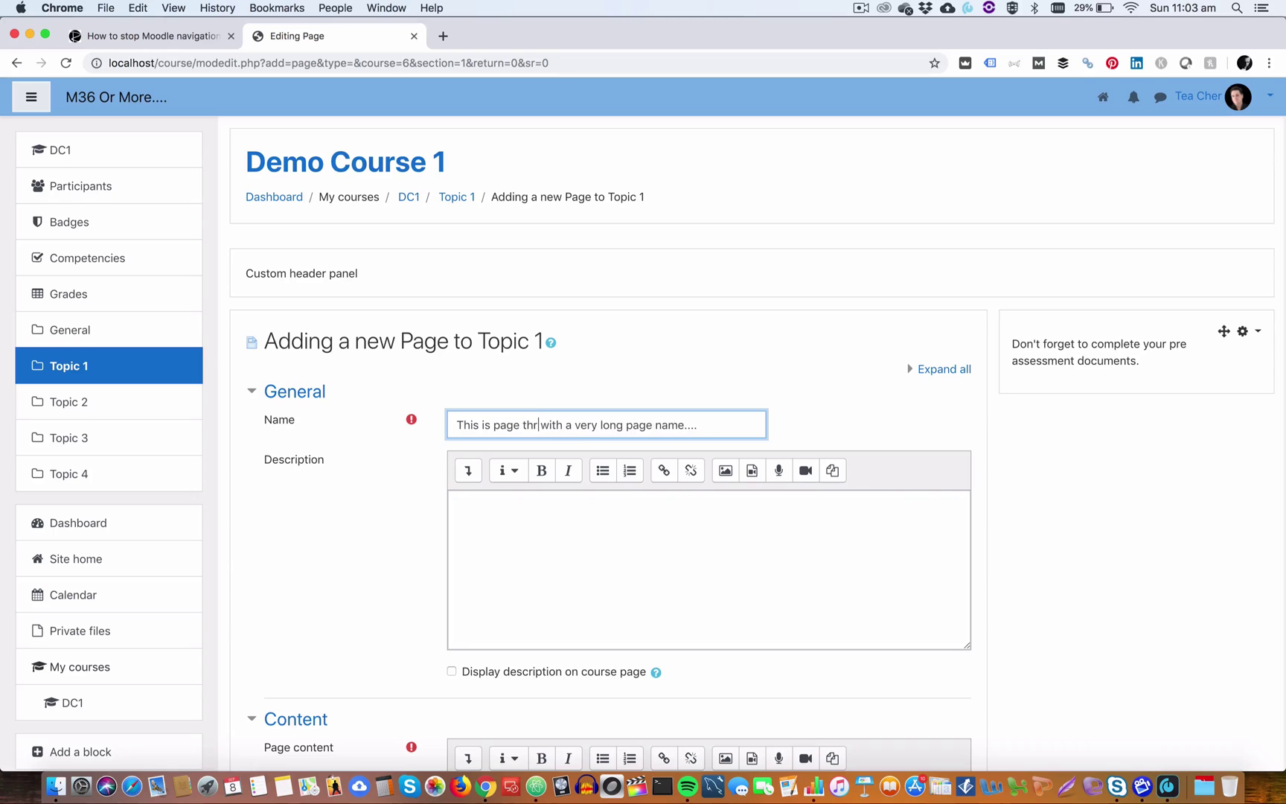
type("ee")
Add the page content, save and return to the course, then open the second long-named page.
scroll(643, 375, "down", 10)
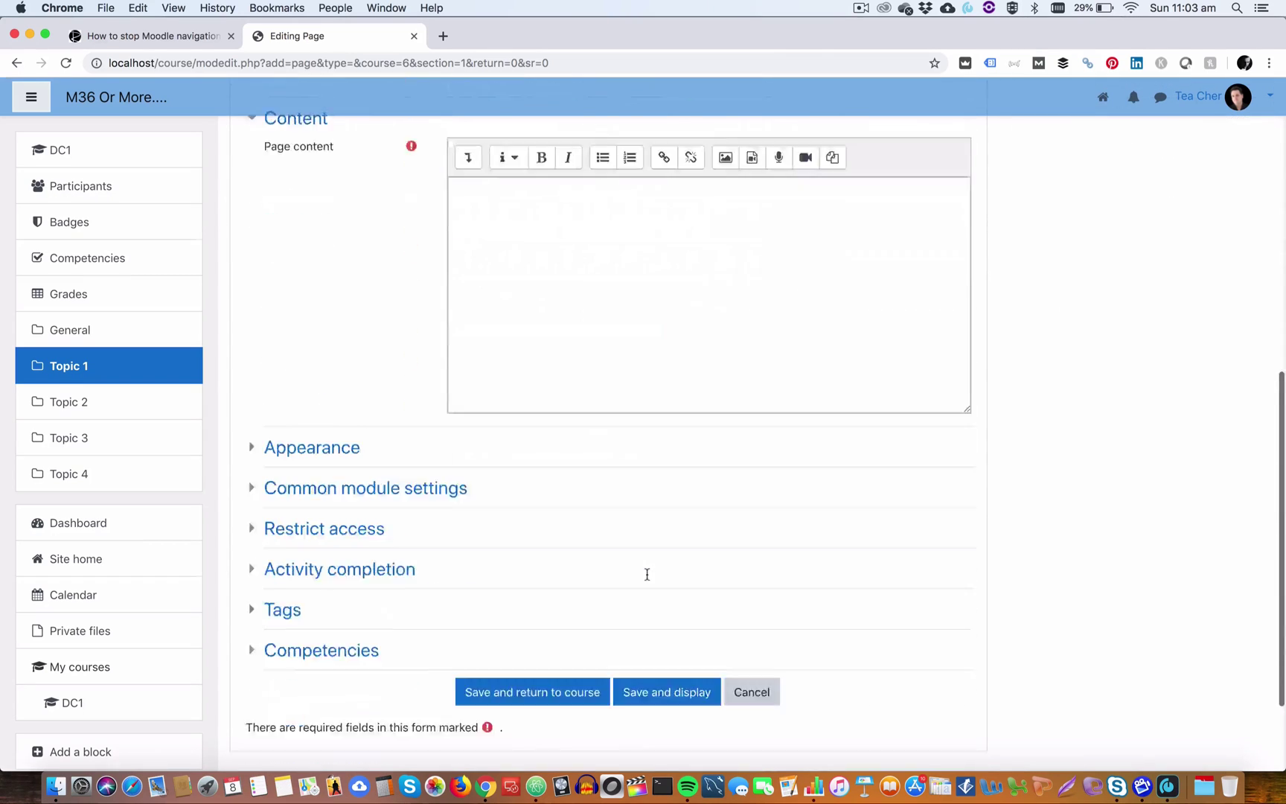
left_click(577, 141)
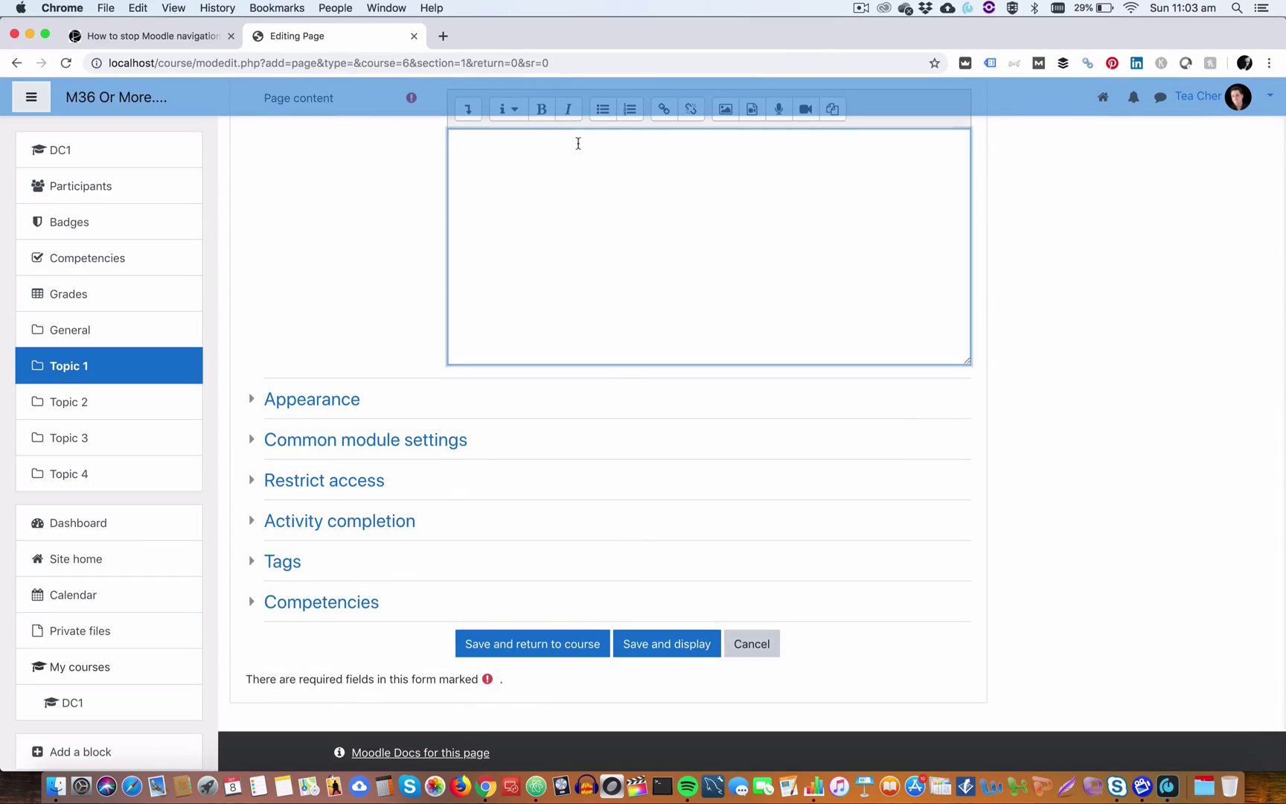
left_click(554, 640)
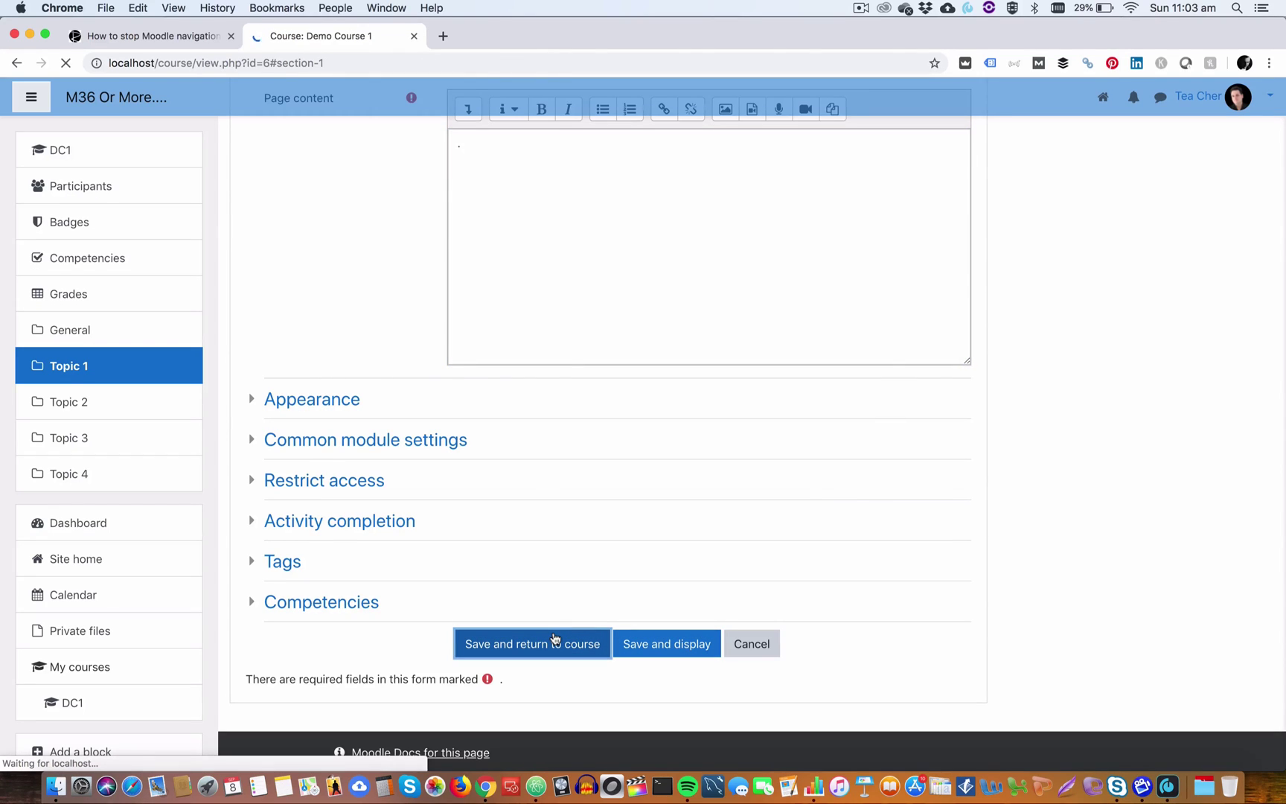
left_click(435, 348)
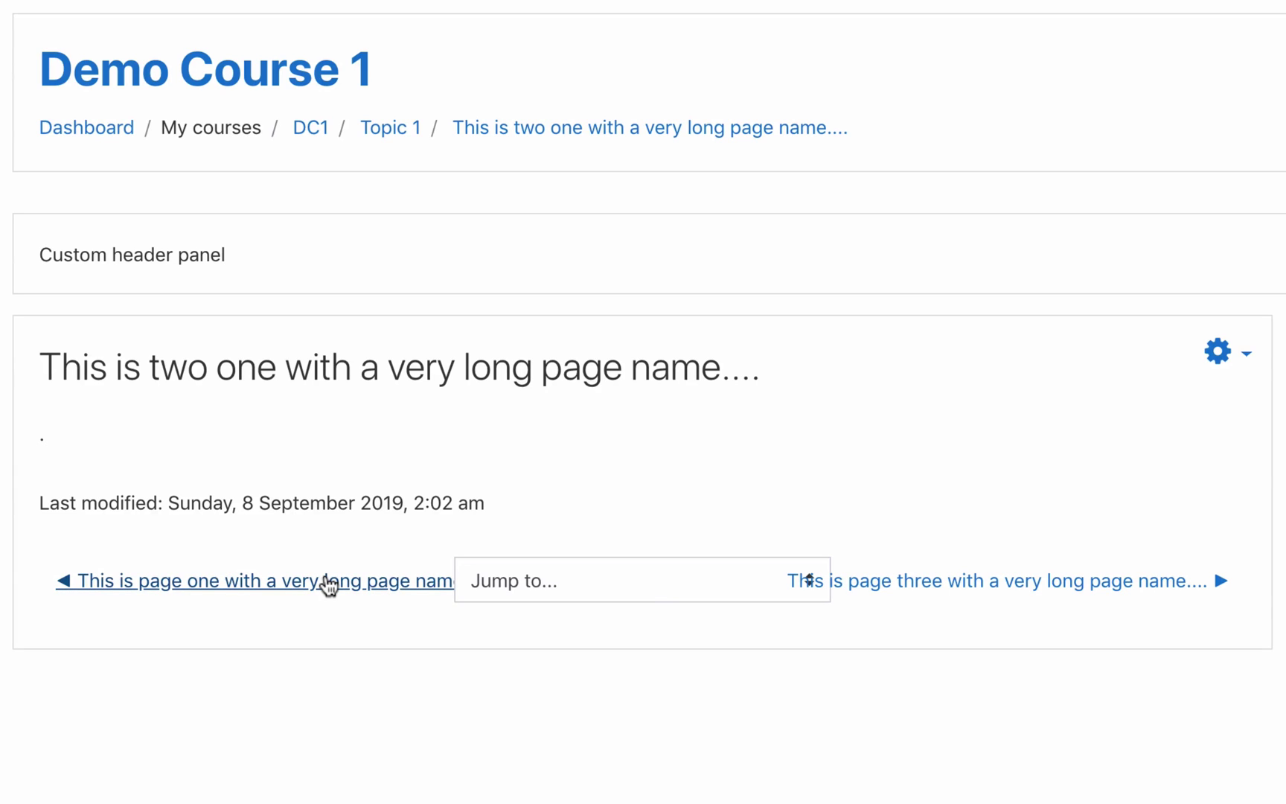
Inspect the previous-page link to confirm its id is prev-activity-link.
right_click(298, 578)
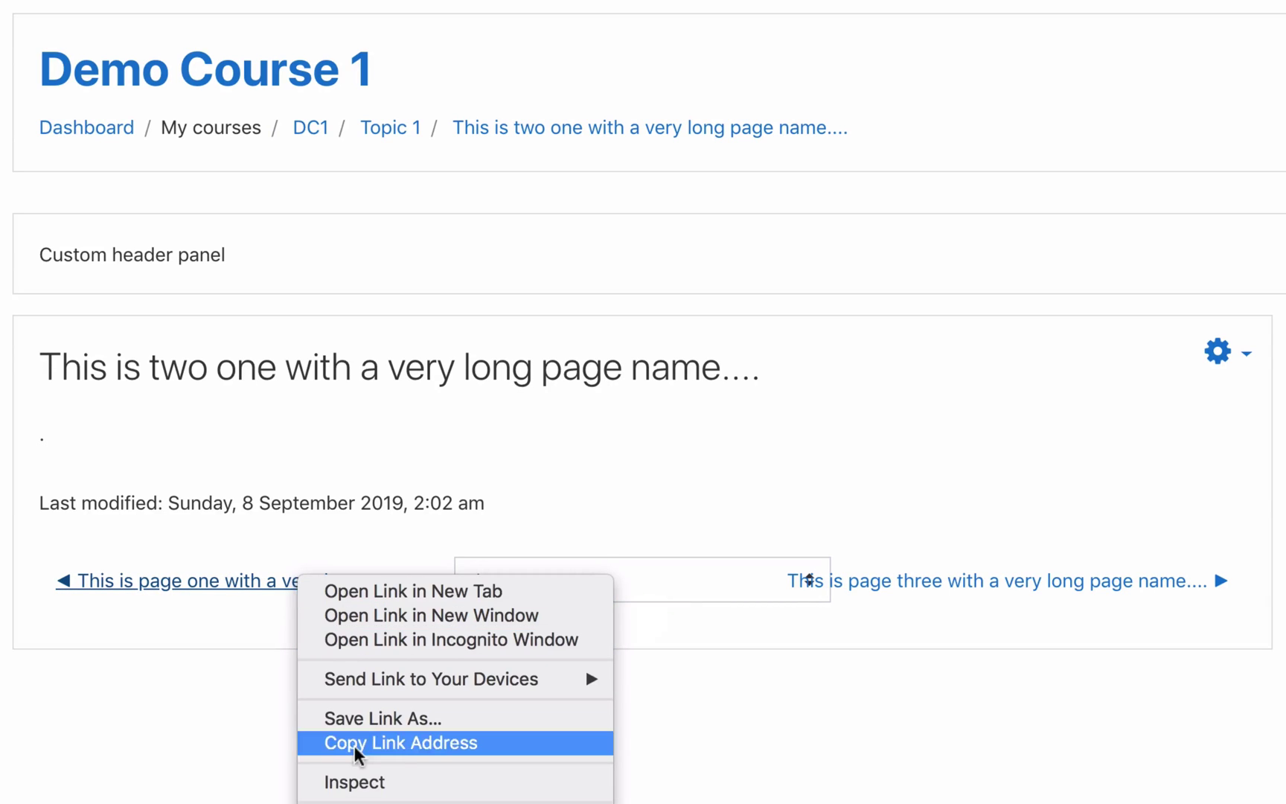
left_click(350, 783)
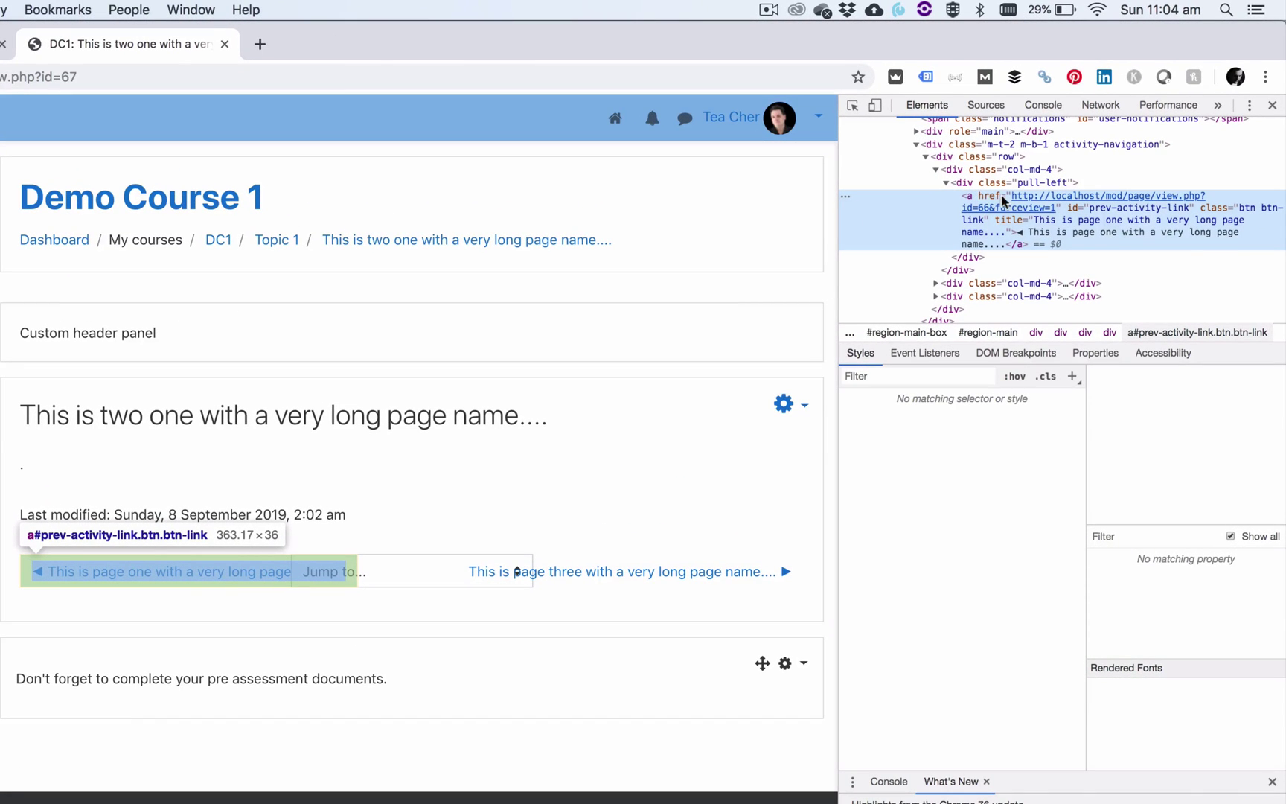
left_click(1119, 214)
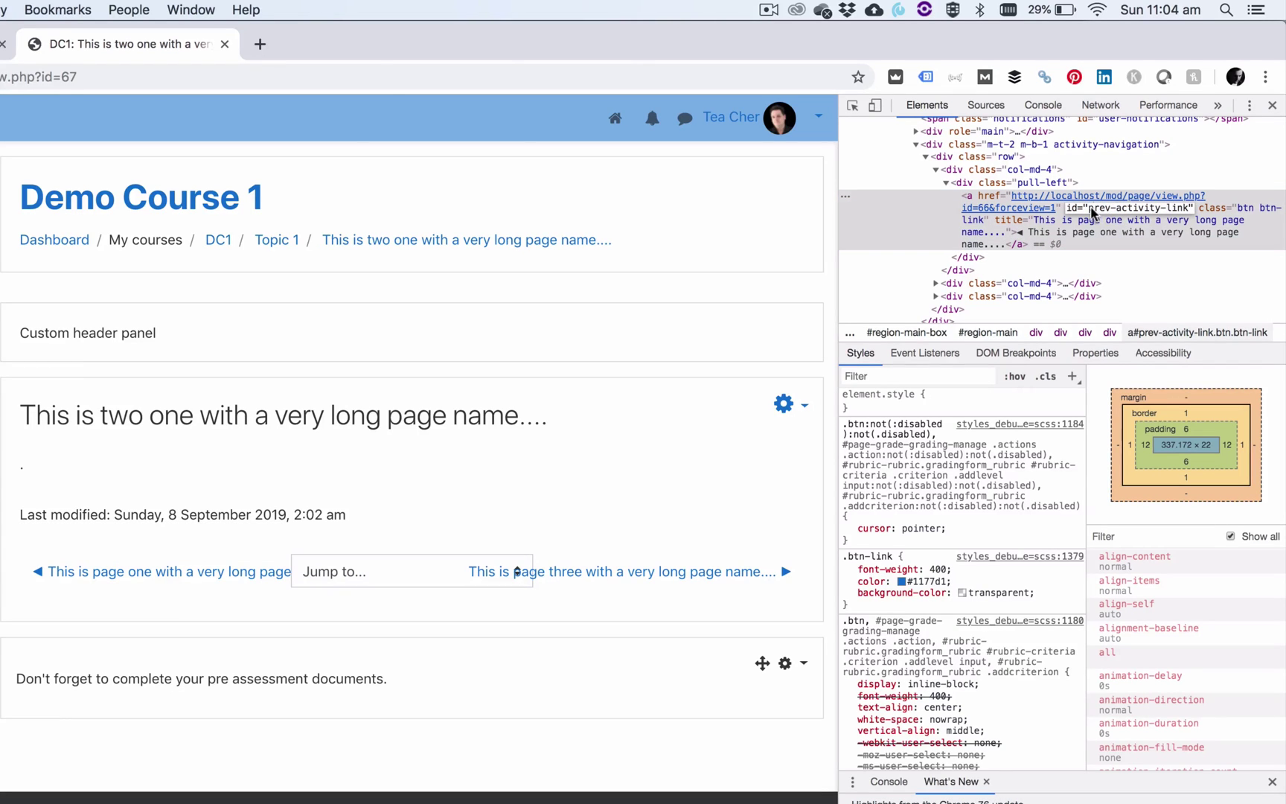
left_click(989, 198)
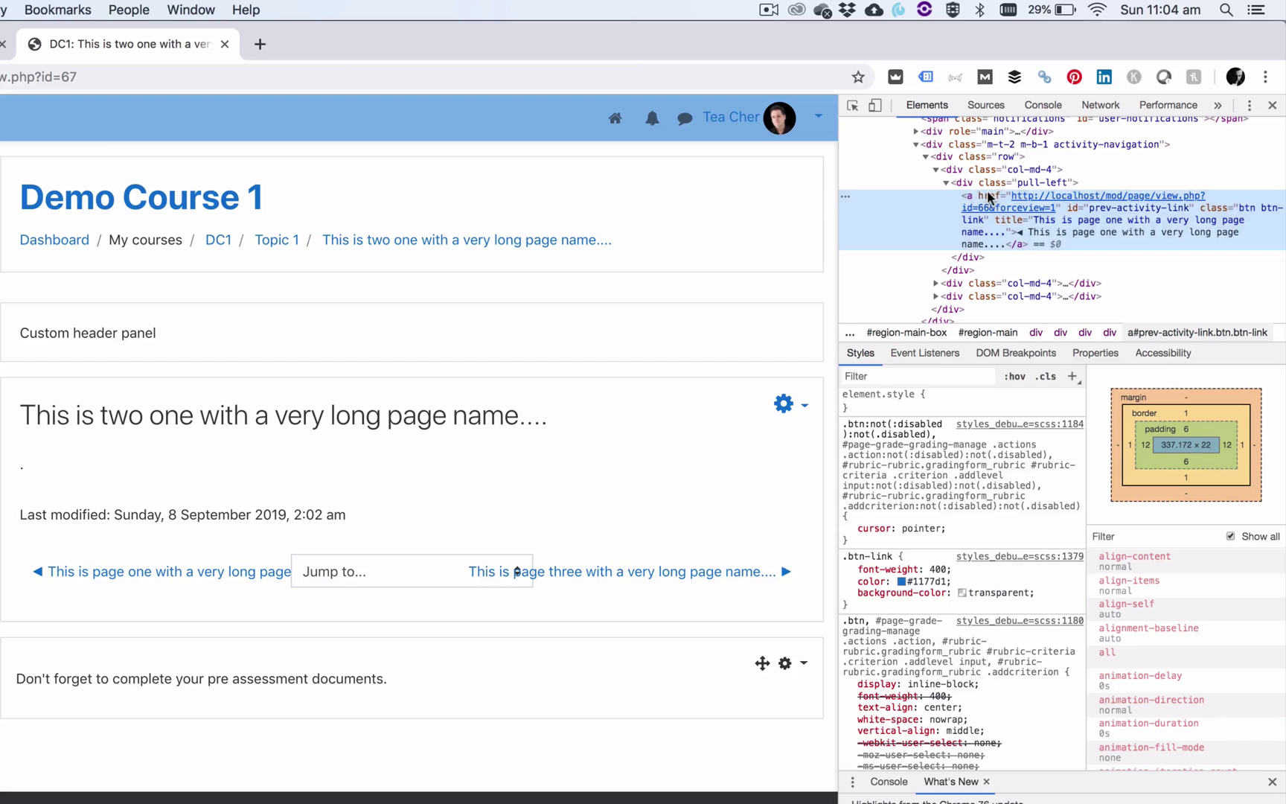
Inspect the next-page link to confirm its id is next-activity-link.
right_click(639, 573)
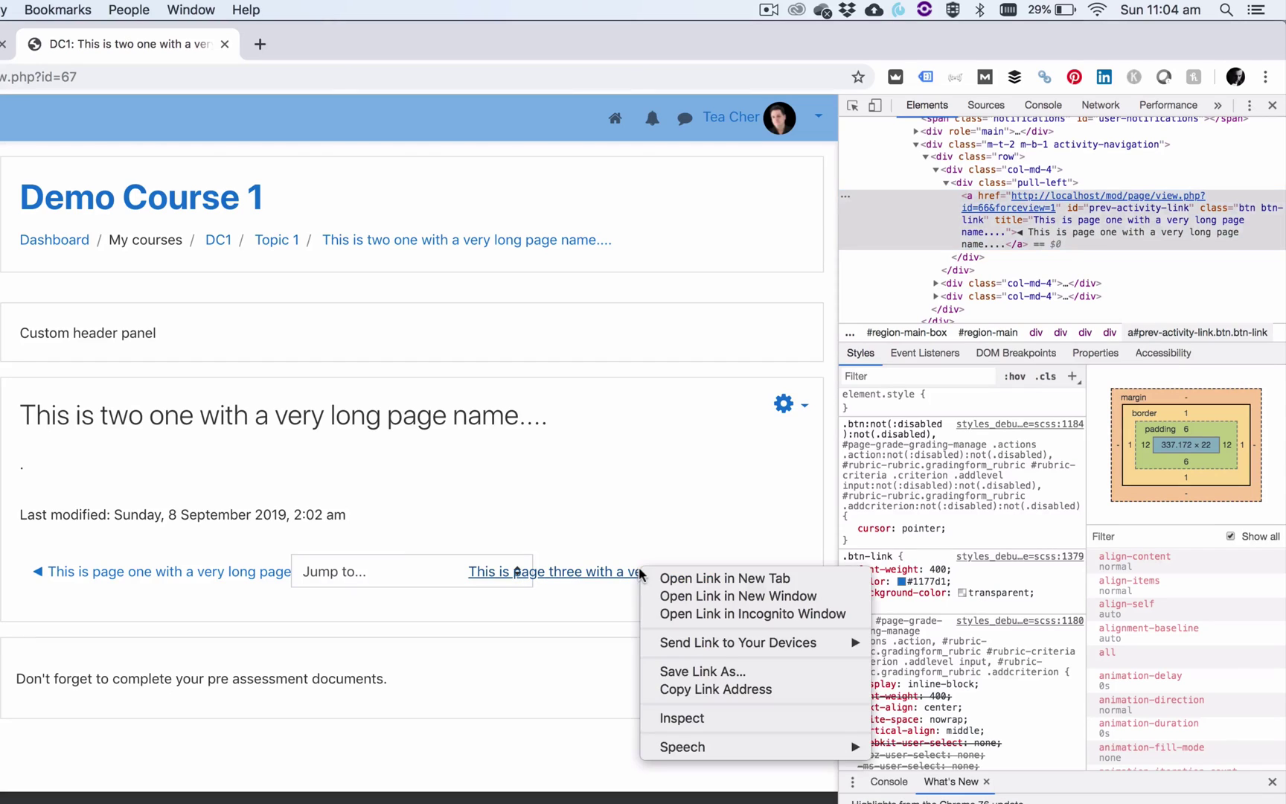
left_click(670, 718)
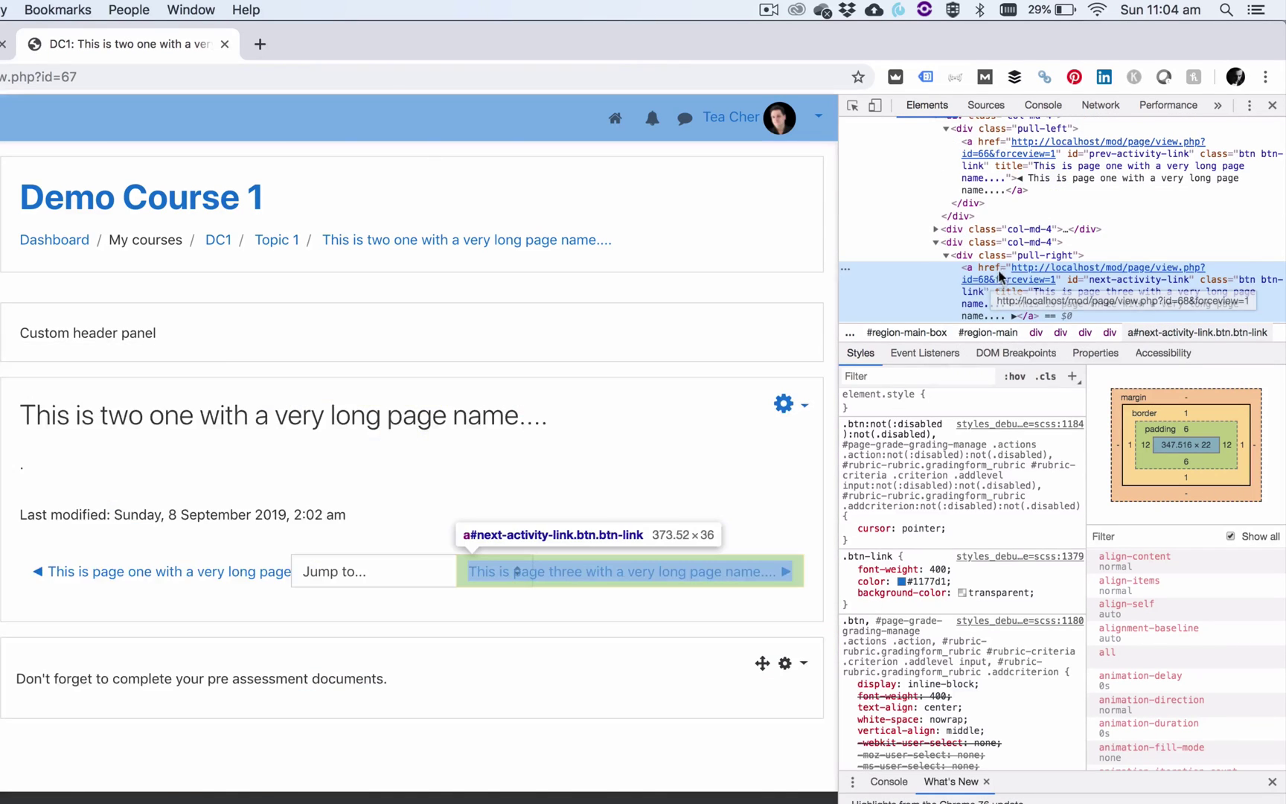
double_click(1115, 281)
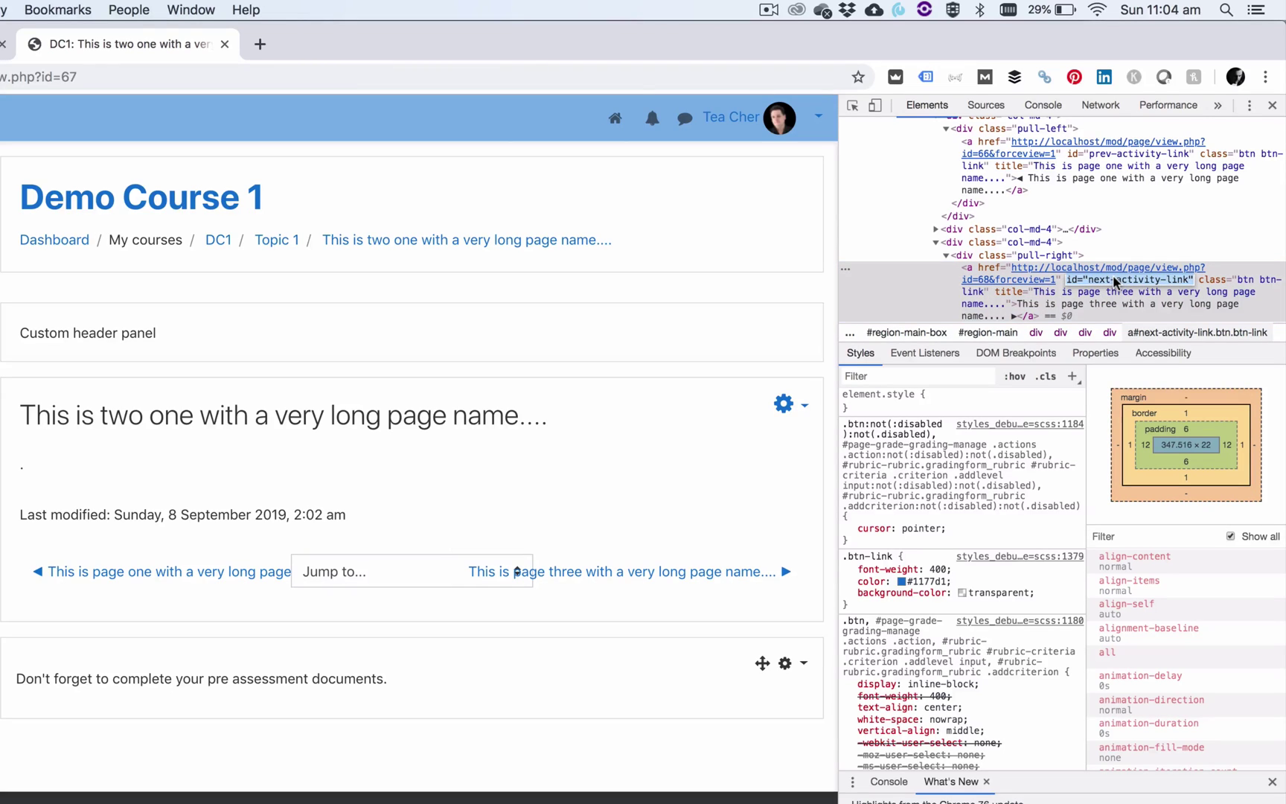
left_click(1115, 281)
triple_click(1097, 280)
left_click(1097, 281)
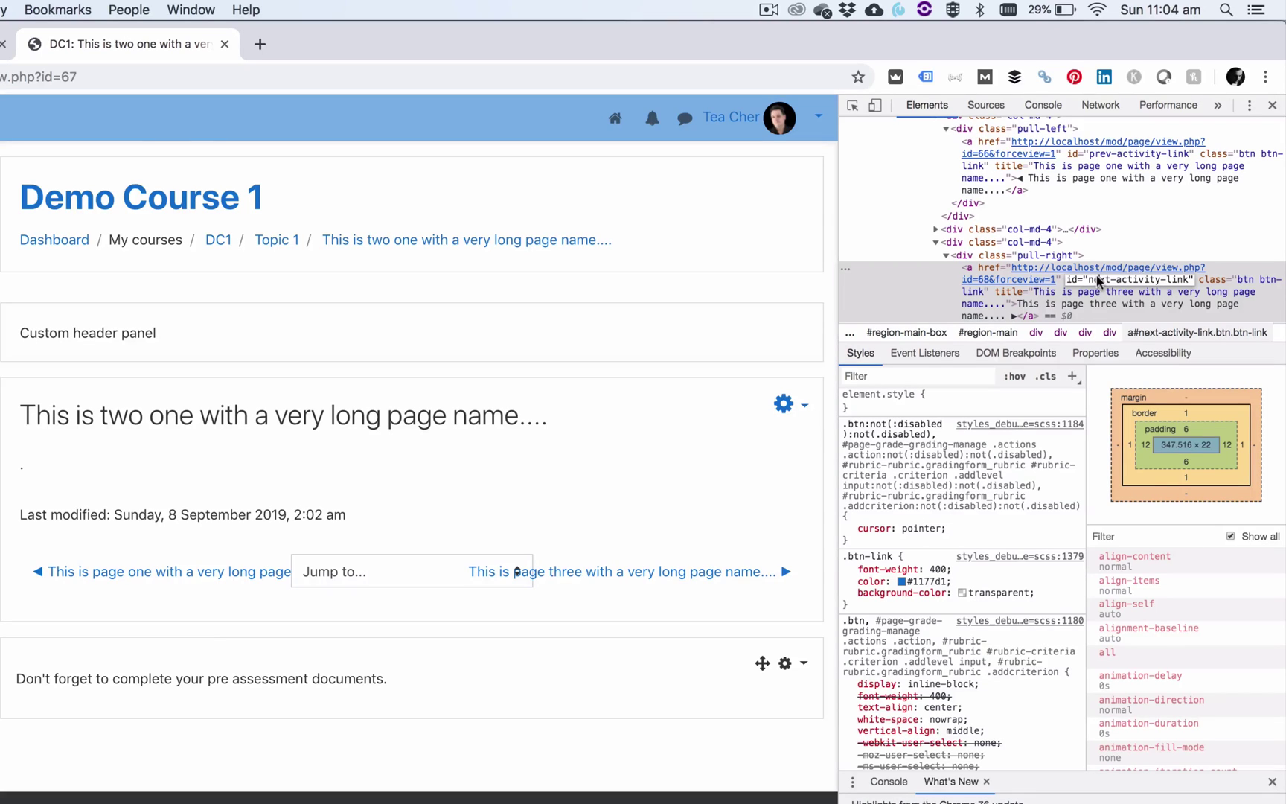
left_click(636, 452)
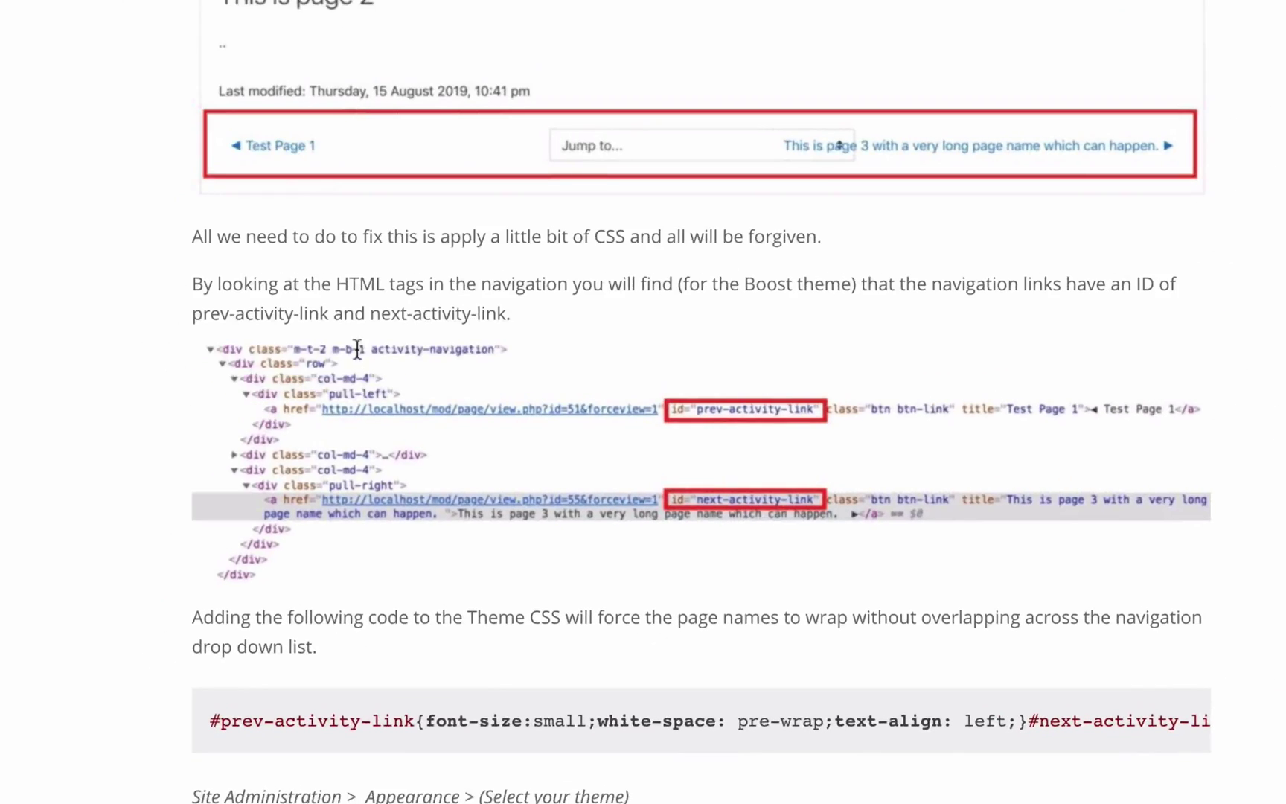
Select the blog's prev/next-activity-link CSS line containing white-space: pre-wrap.
scroll(358, 348, "down", 5)
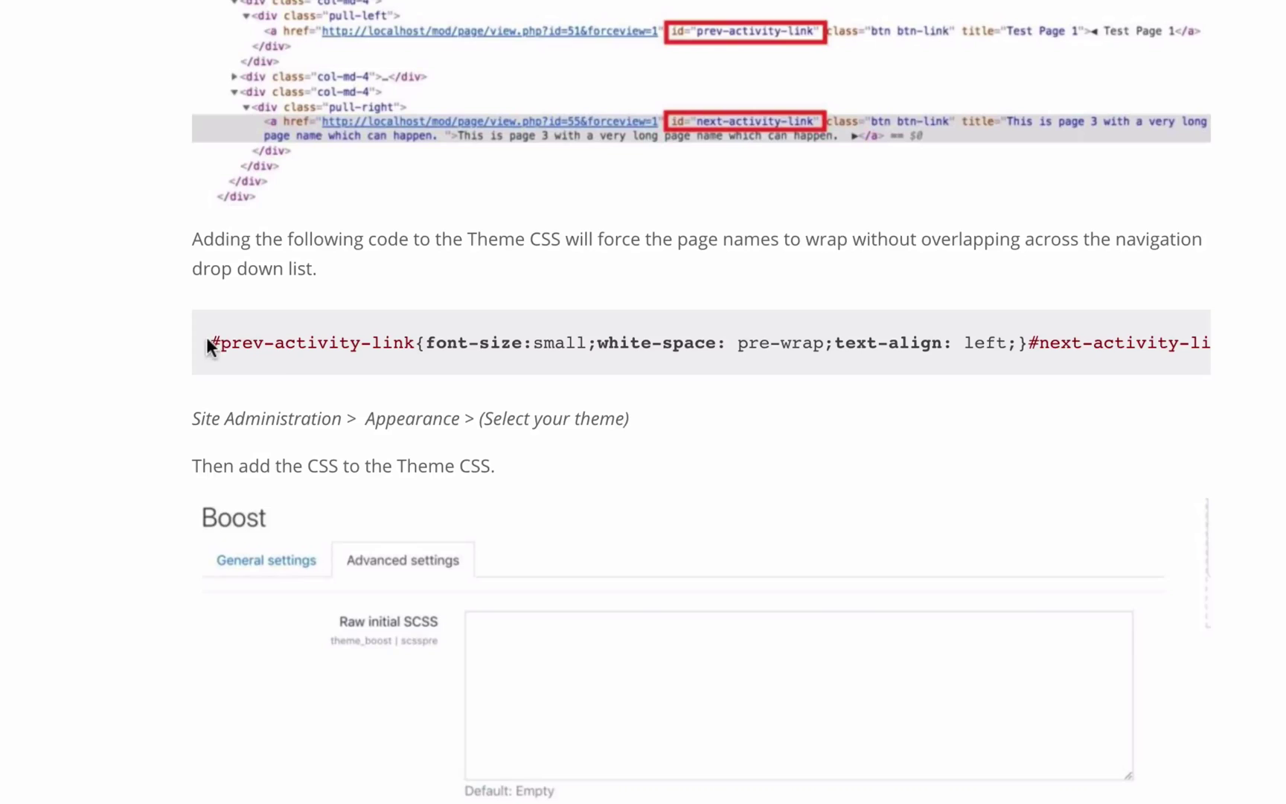
left_click_drag(220, 342, 1013, 335)
scroll(1013, 335, "right", 7)
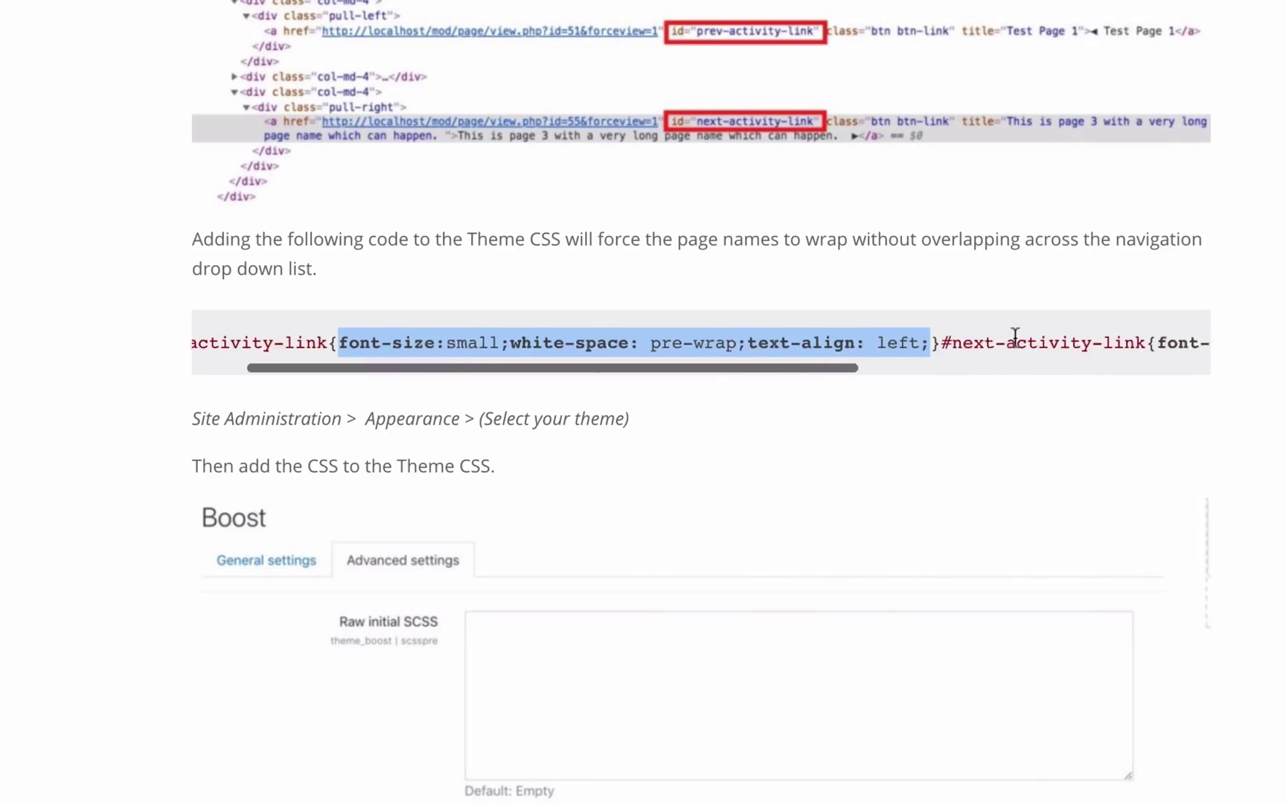
scroll(1014, 335, "right", 4)
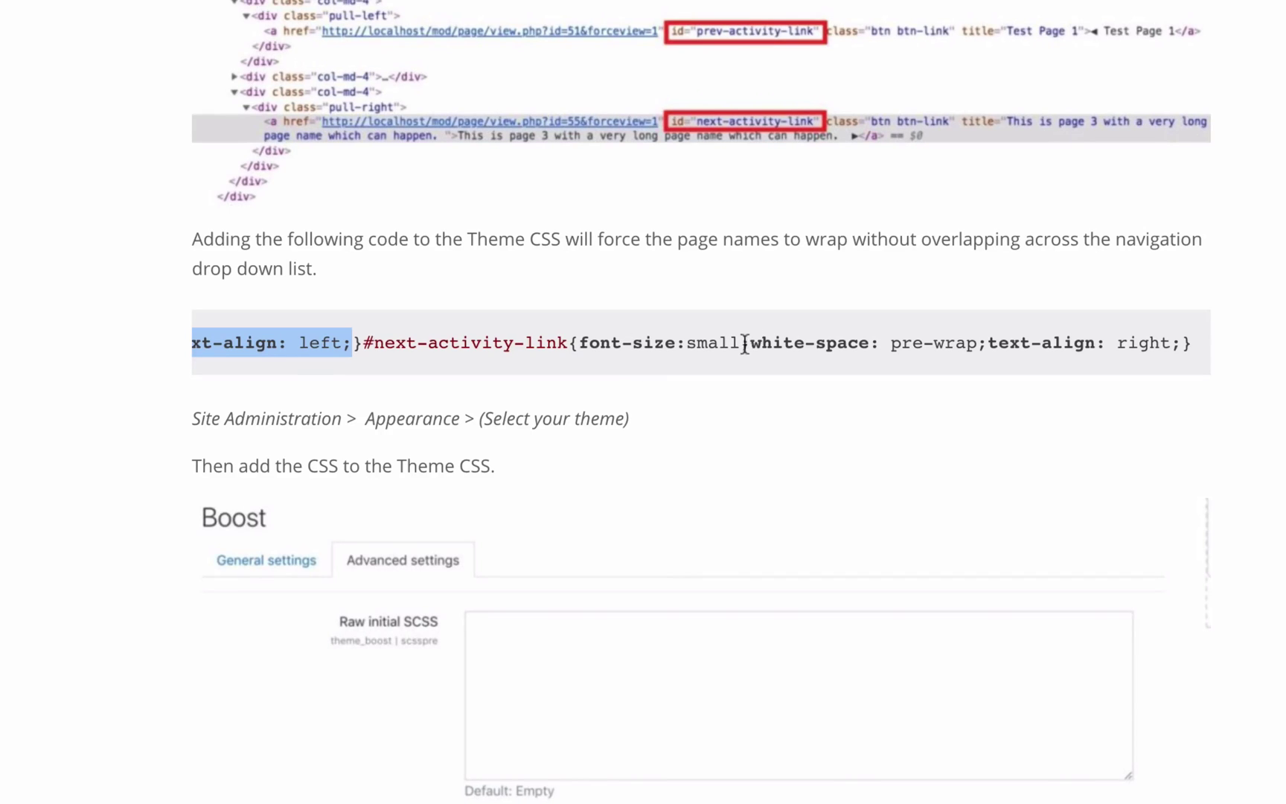
left_click_drag(749, 340, 976, 336)
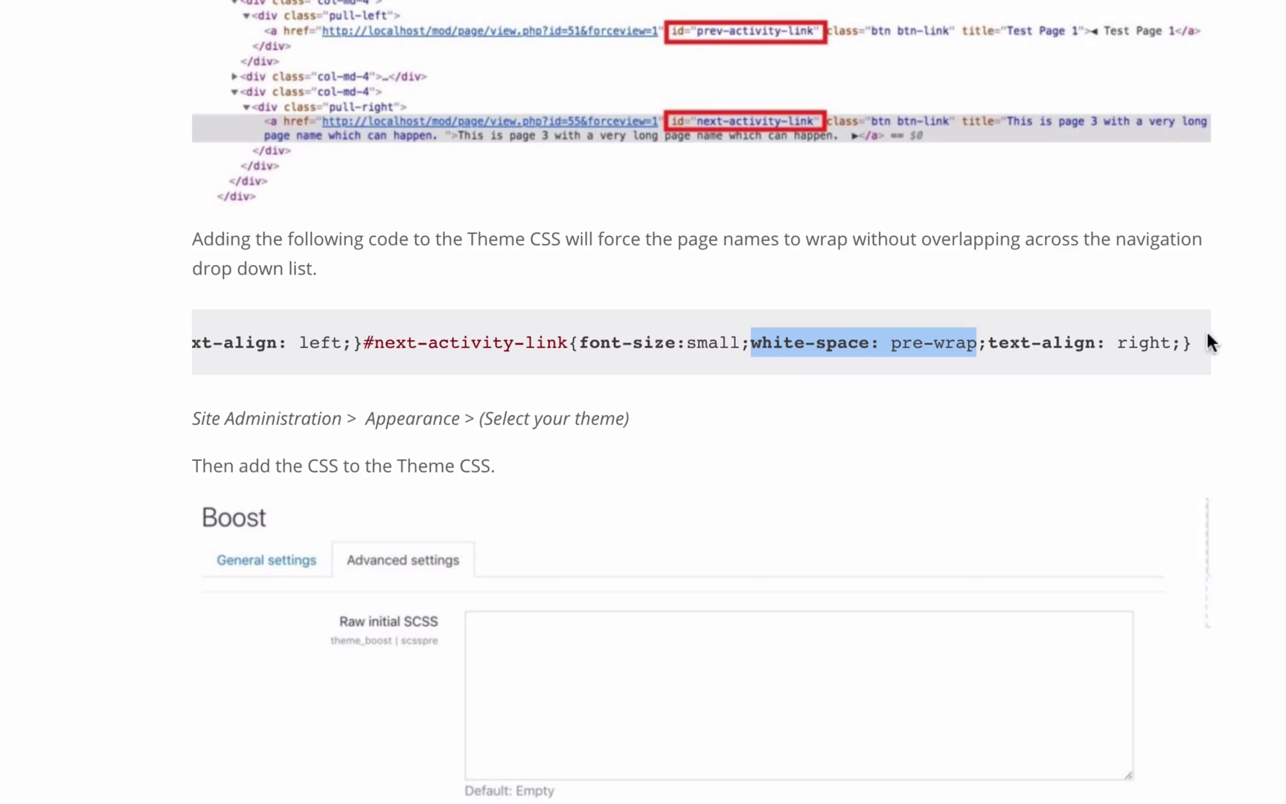
left_click_drag(525, 343, 269, 335)
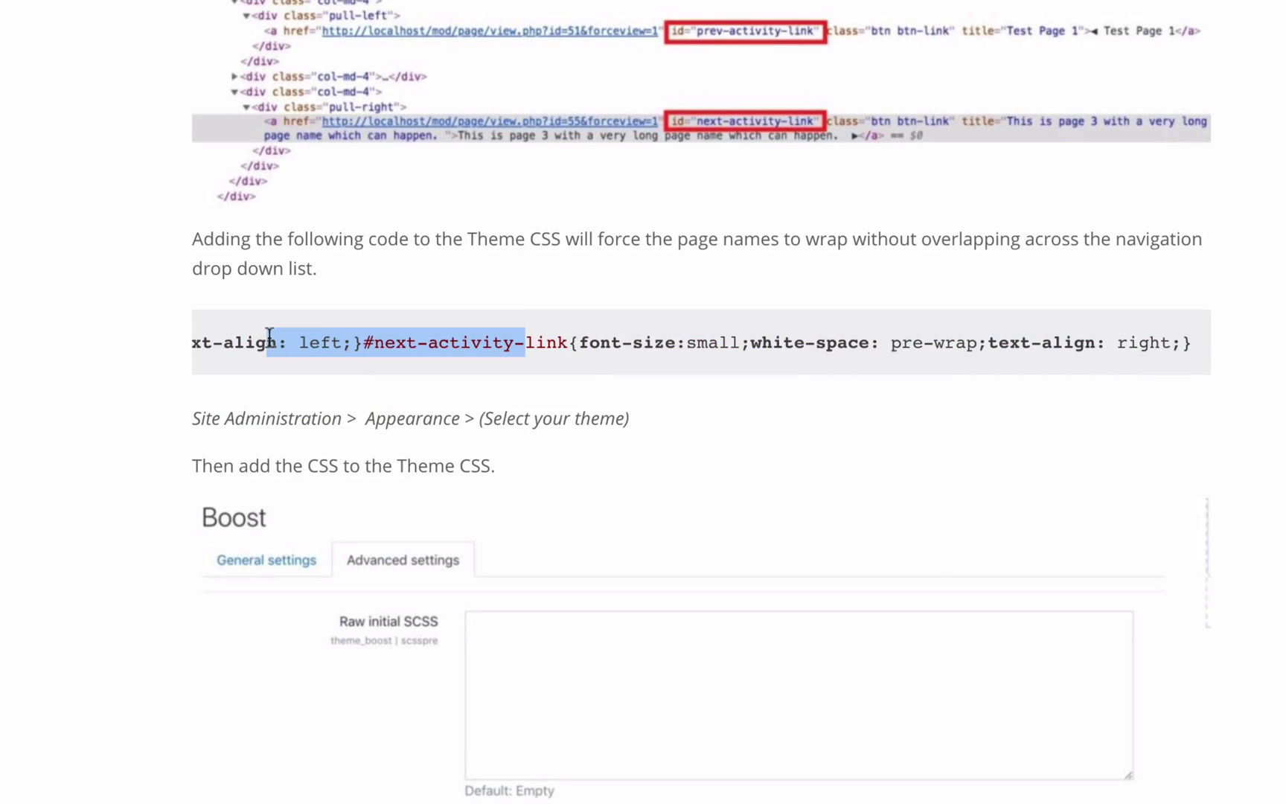
triple_click(269, 334)
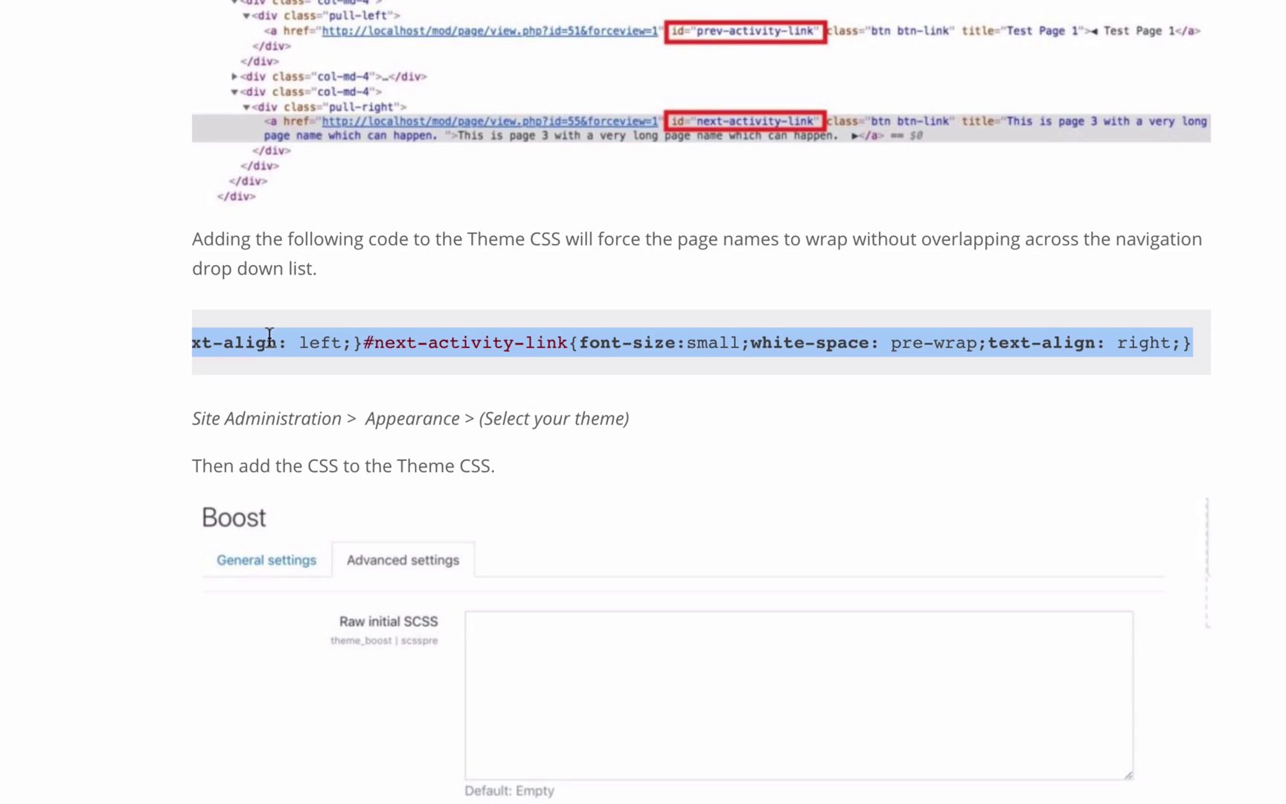
Read the blog's Site Administration > Appearance > select your theme path.
scroll(271, 343, "down", 4)
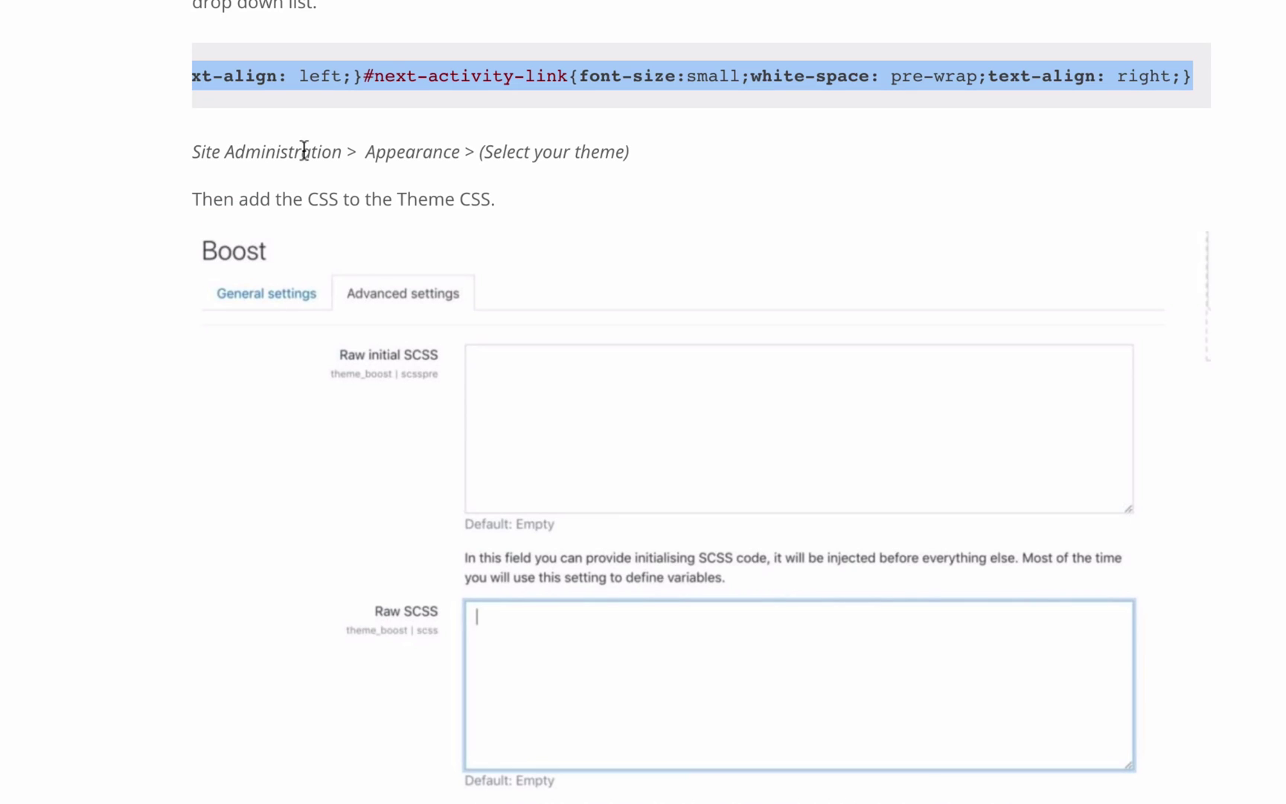
double_click(408, 149)
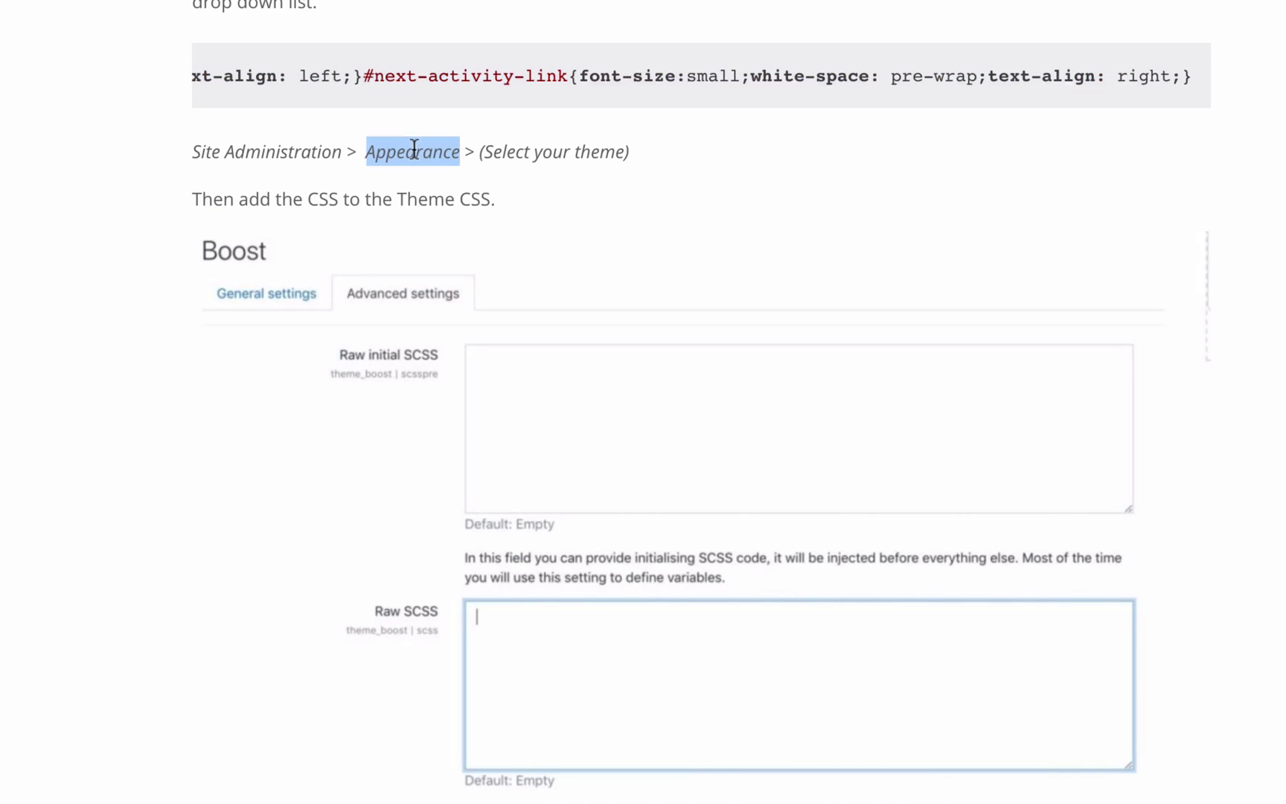
double_click(536, 152)
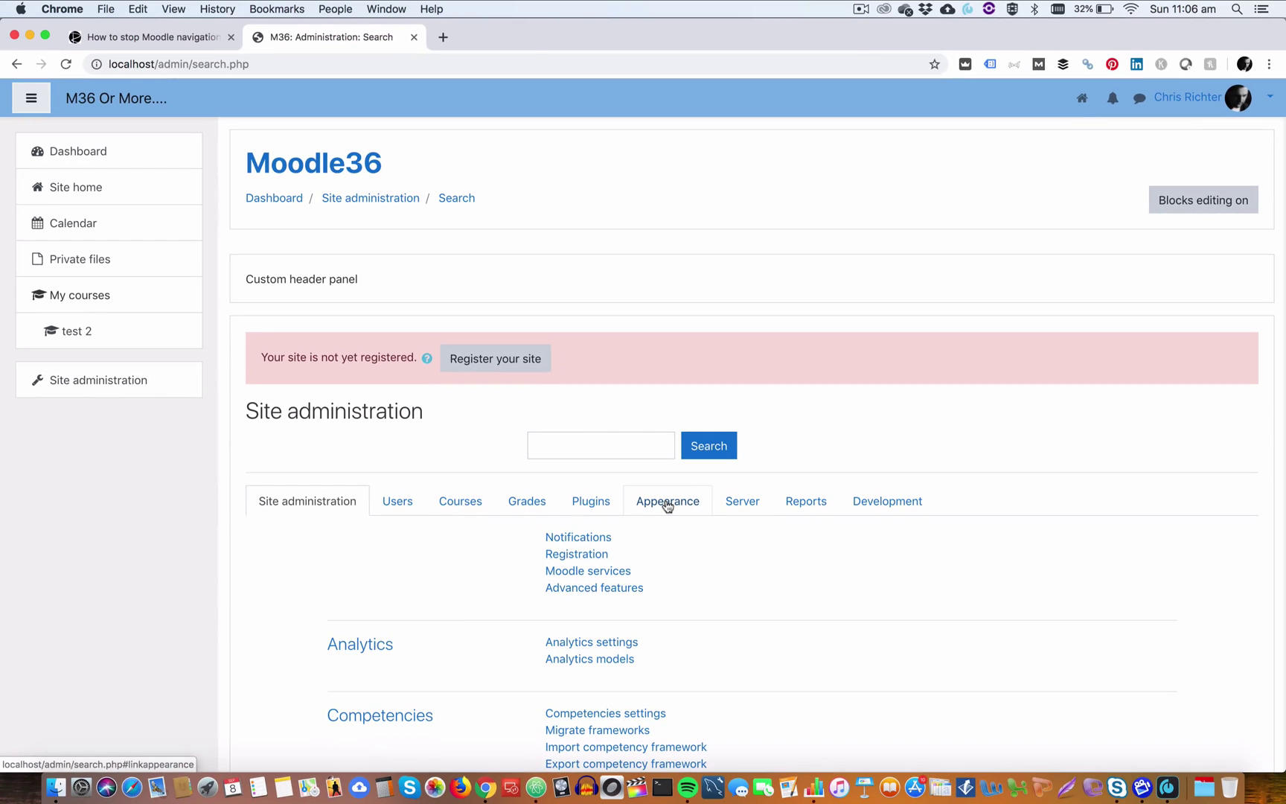
Open the Boost theme's Advanced settings under Site administration > Appearance.
left_click(668, 502)
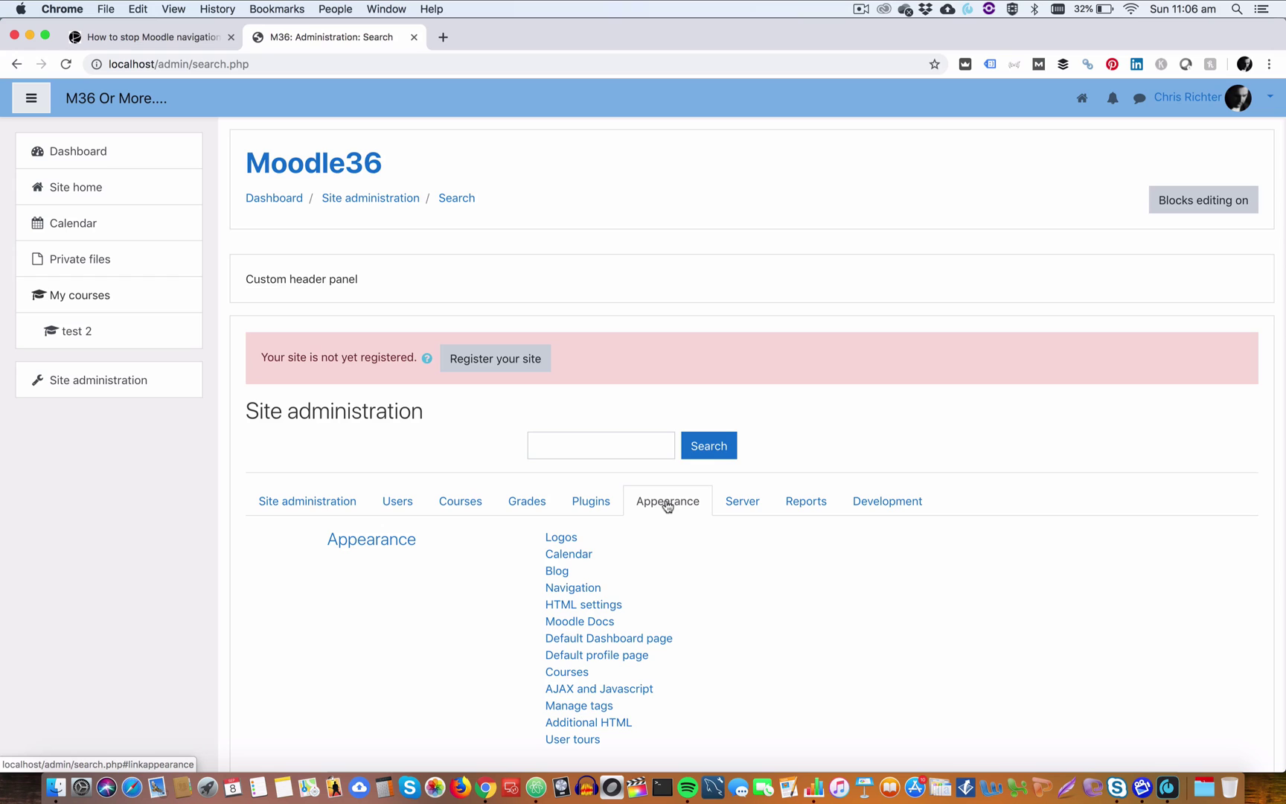
scroll(667, 506, "down", 5)
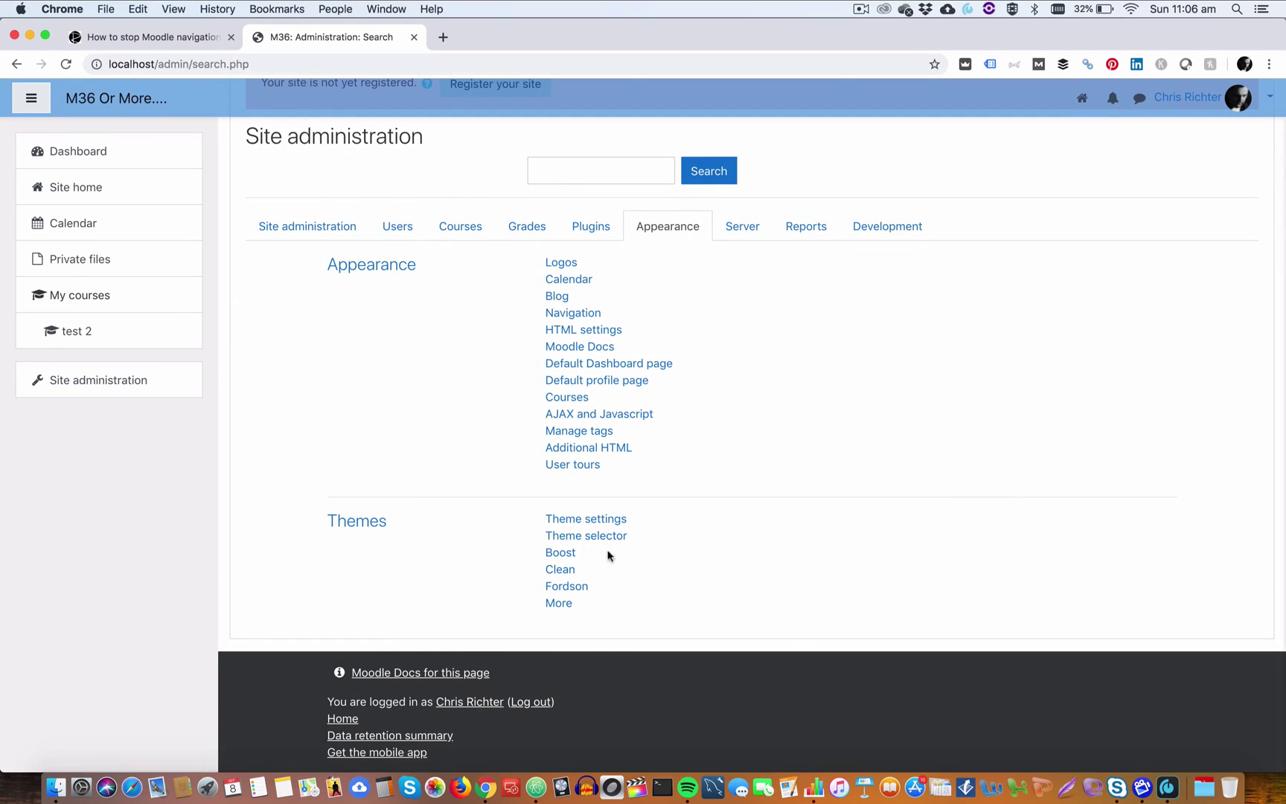
left_click(564, 553)
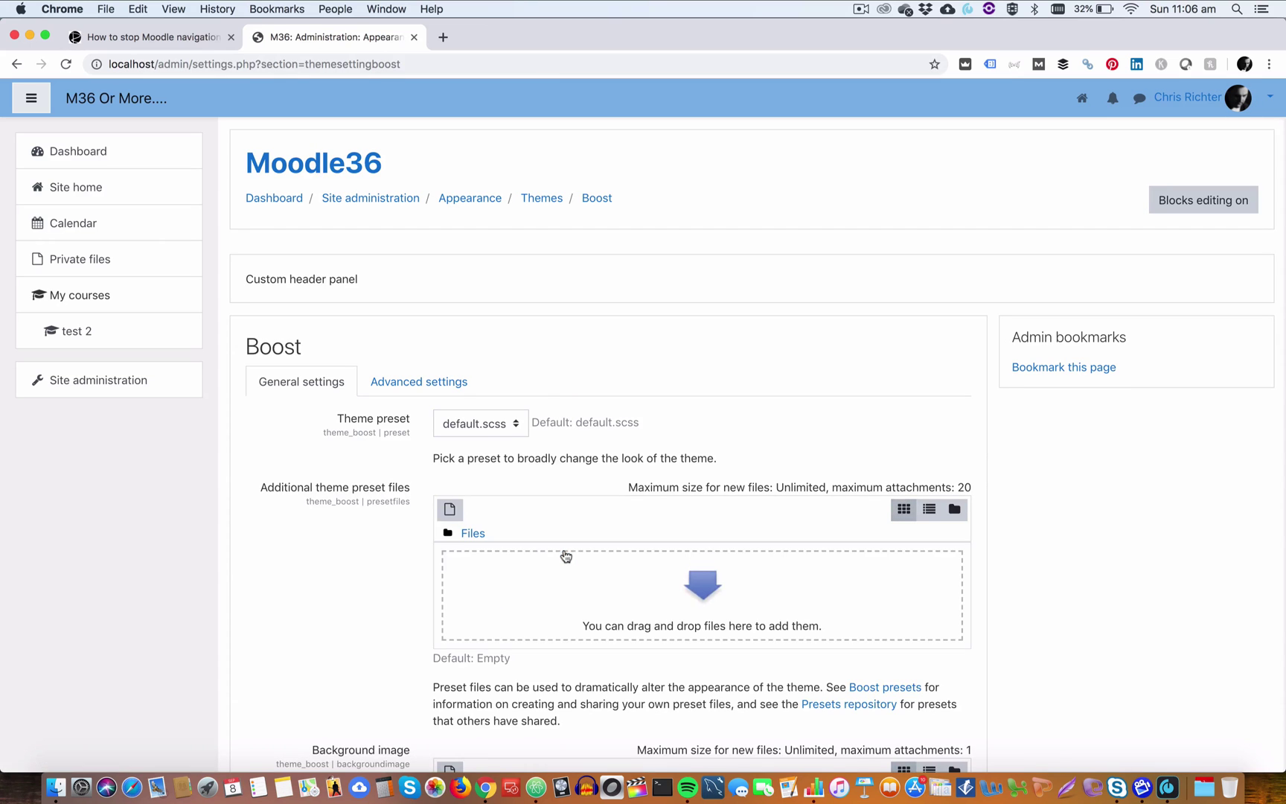
scroll(435, 370, "down", 8)
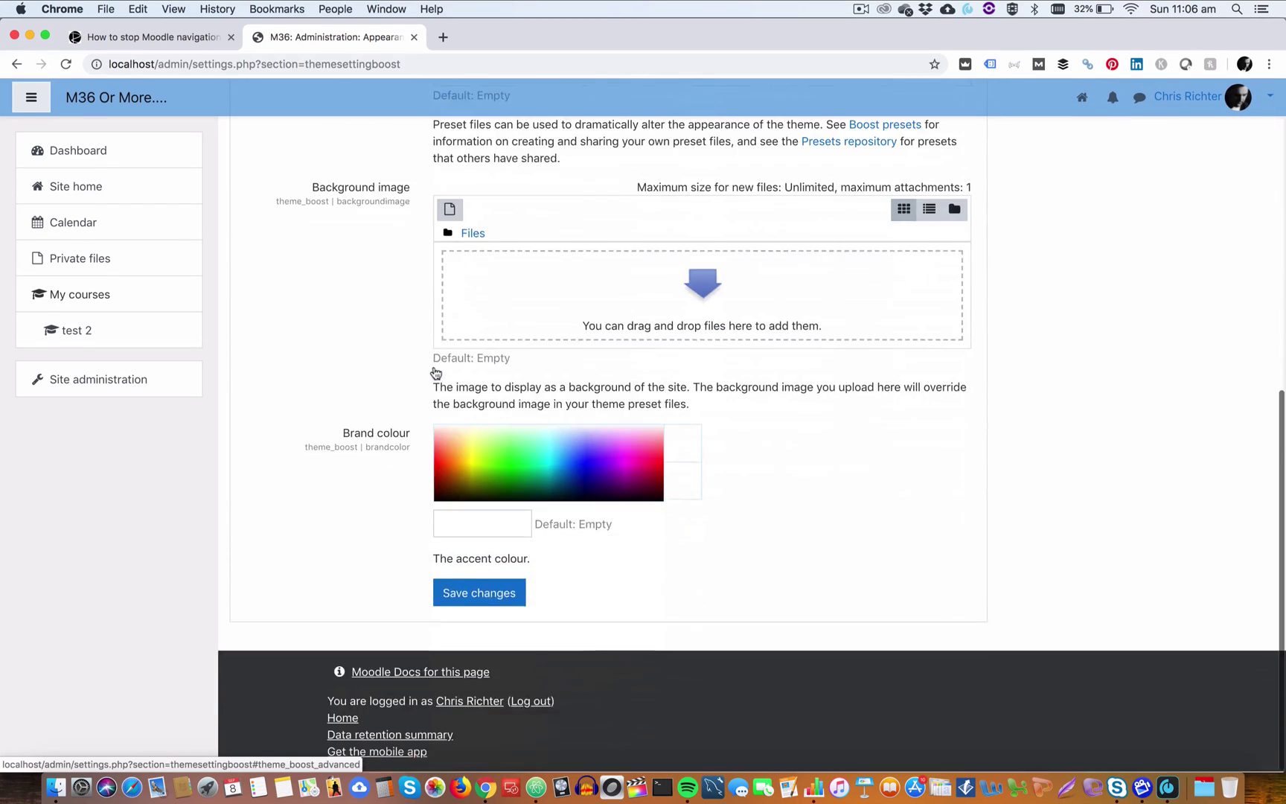
scroll(436, 368, "up", 5)
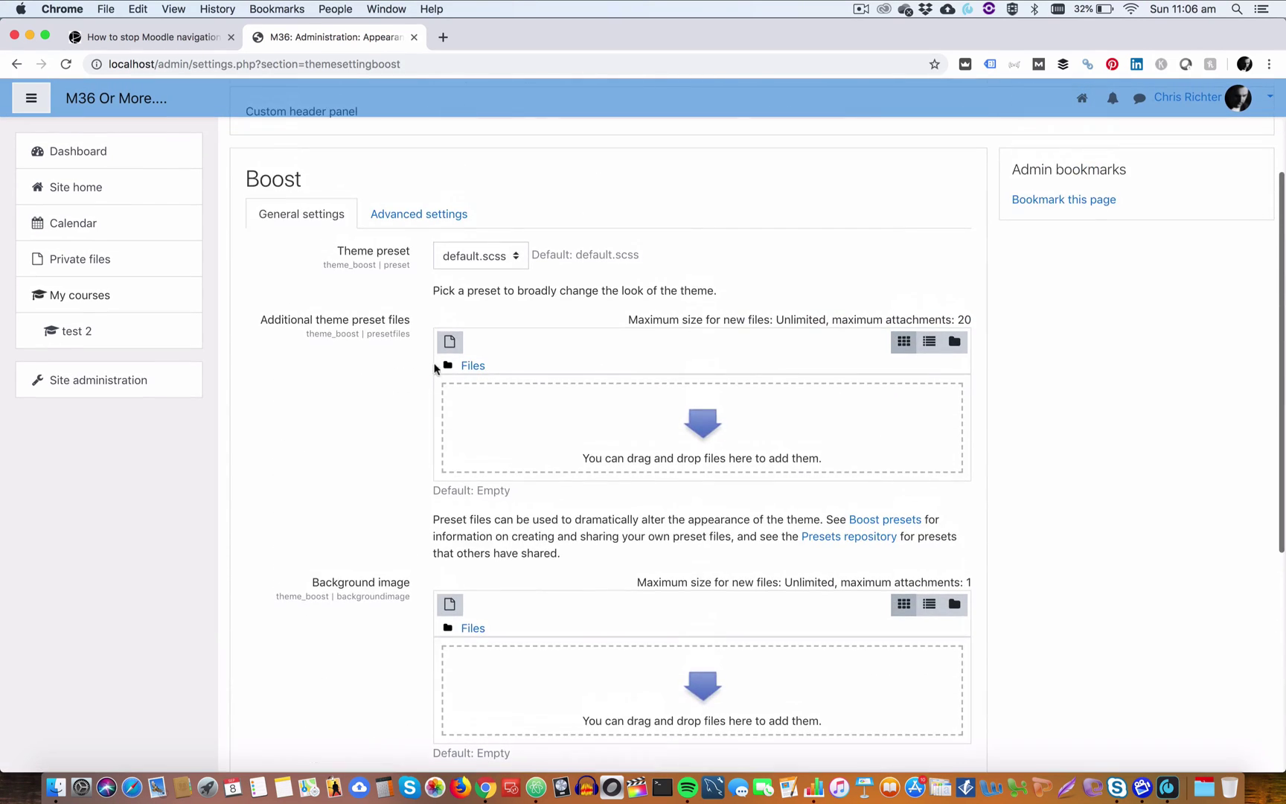
left_click(430, 215)
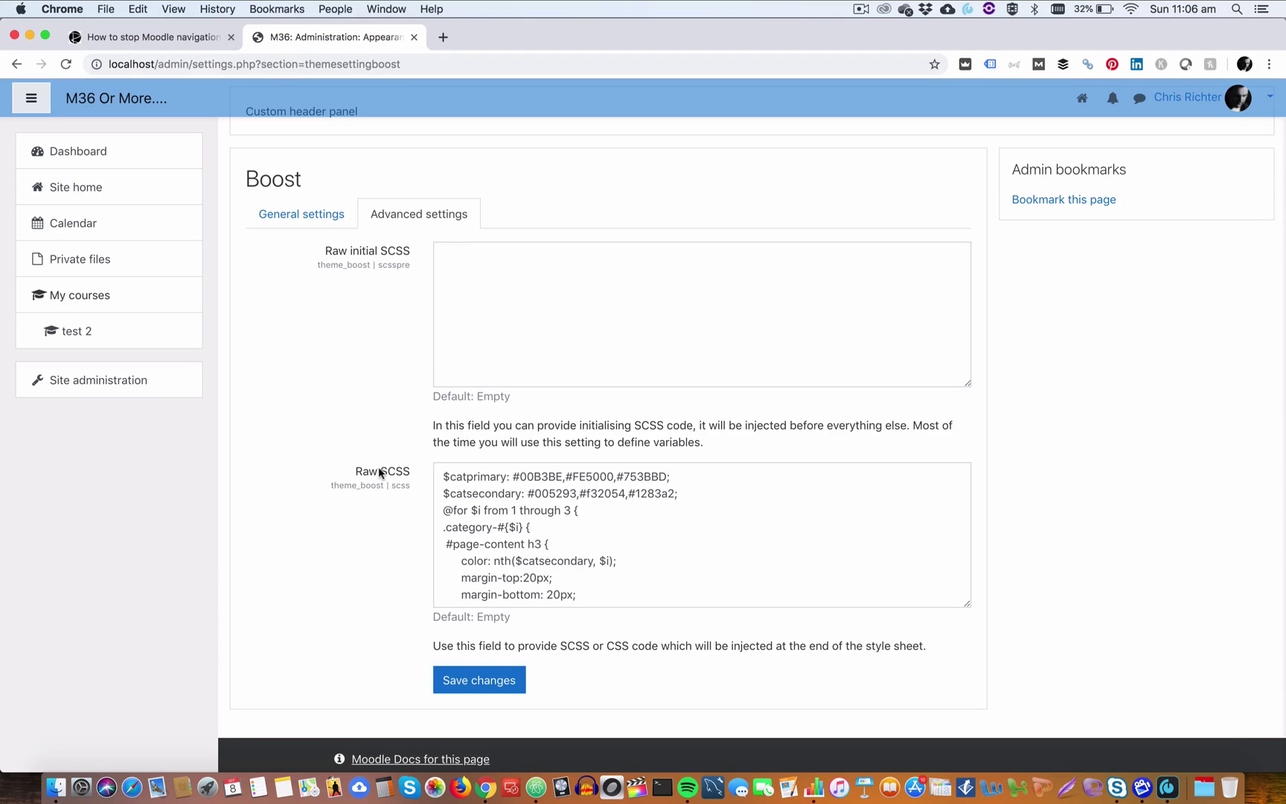
scroll(481, 475, "down", 3)
scroll(479, 473, "up", 4)
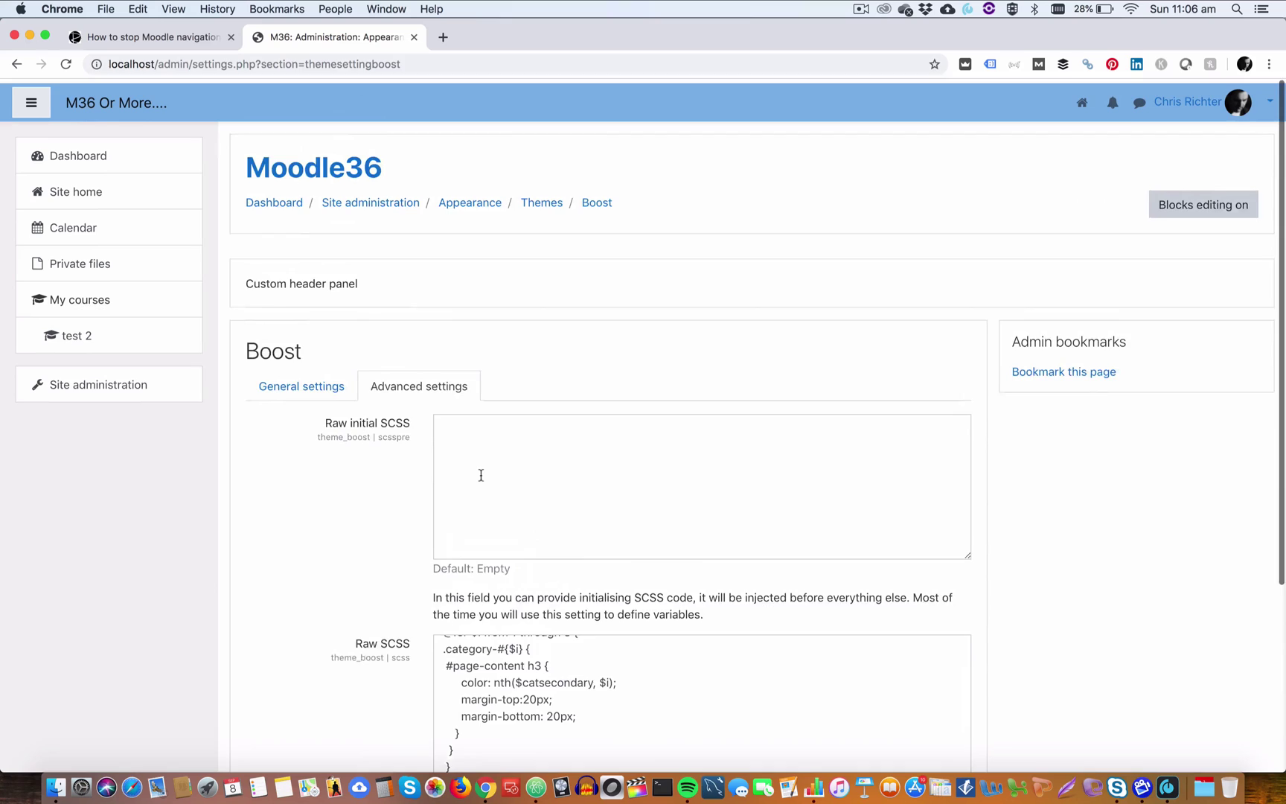
scroll(517, 479, "down", 5)
scroll(458, 470, "up", 3)
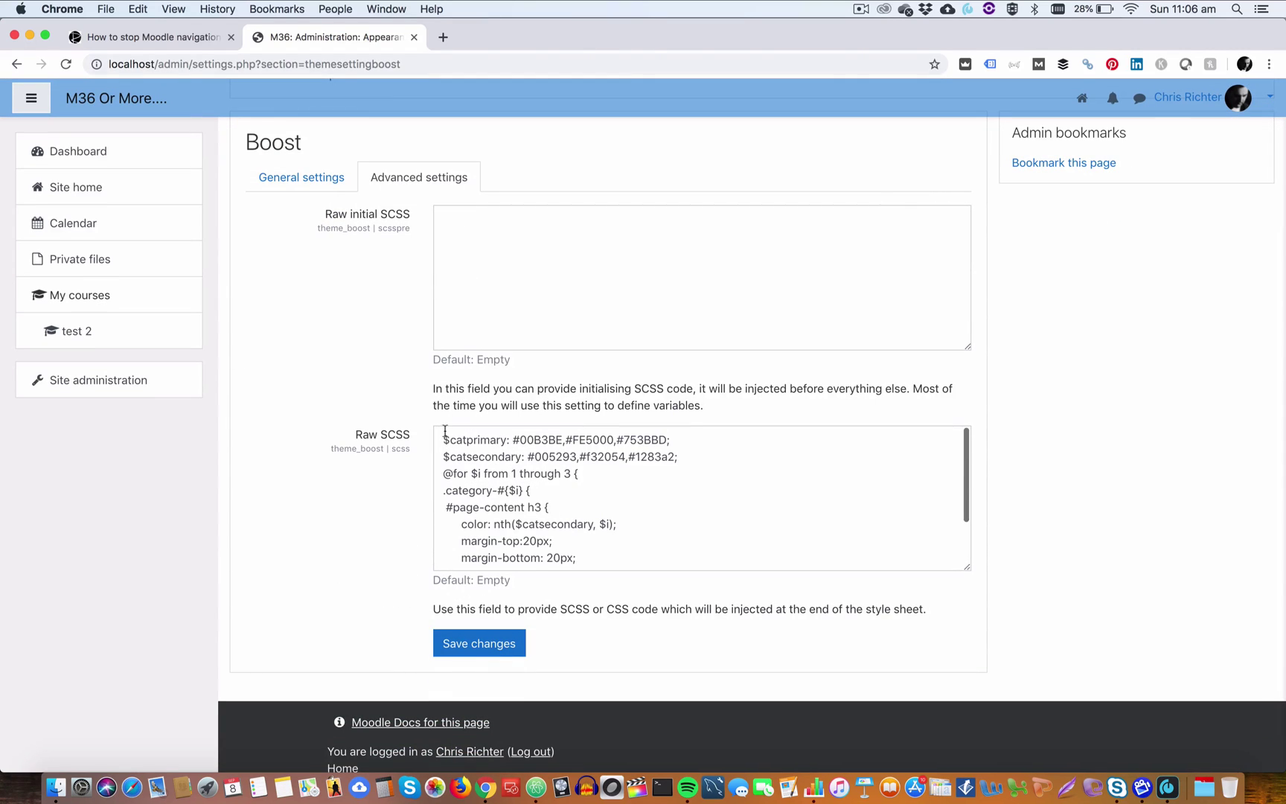
Paste the #prev/#next-activity-link CSS at the top of Raw SCSS and save changes.
left_click(444, 439)
key("Return")
key("Return")
key("Return")
key("Return")
key("Return")
key("Return")
key("Return")
key("Return")
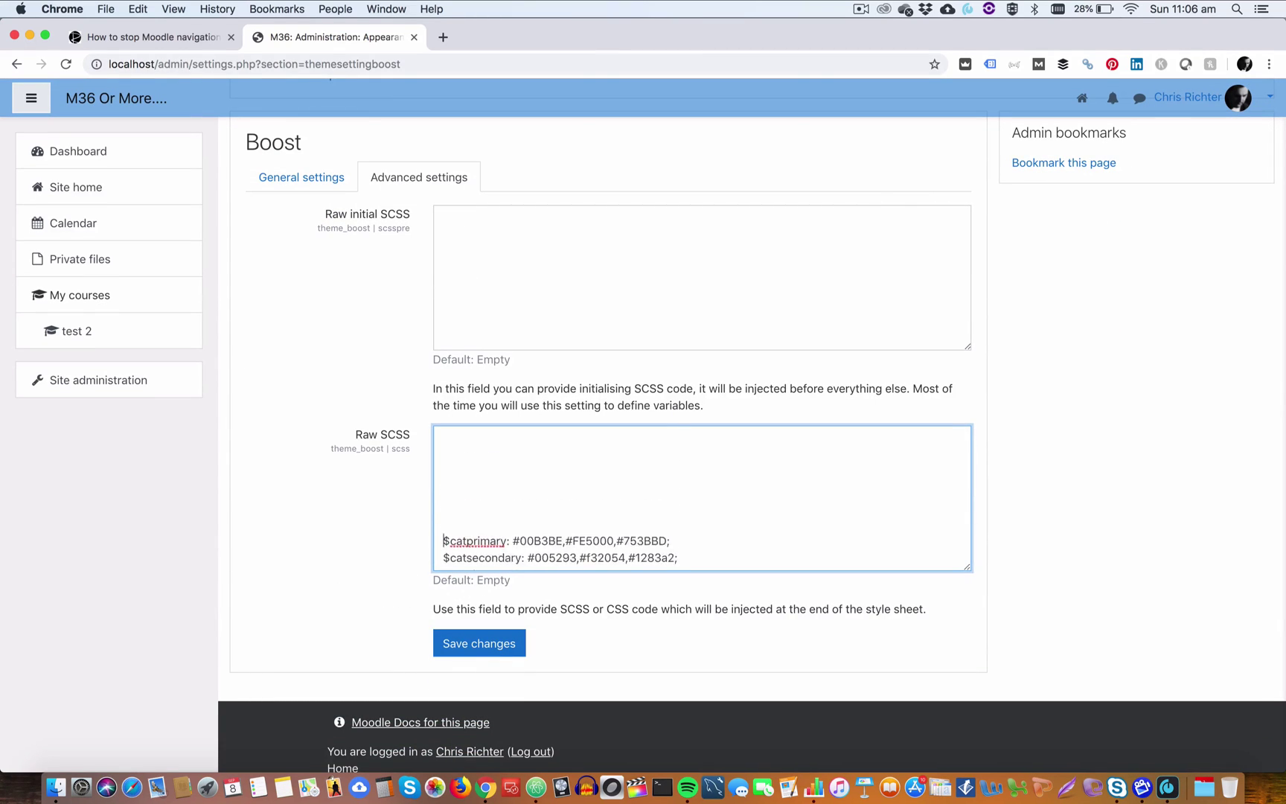
key("super+Up")
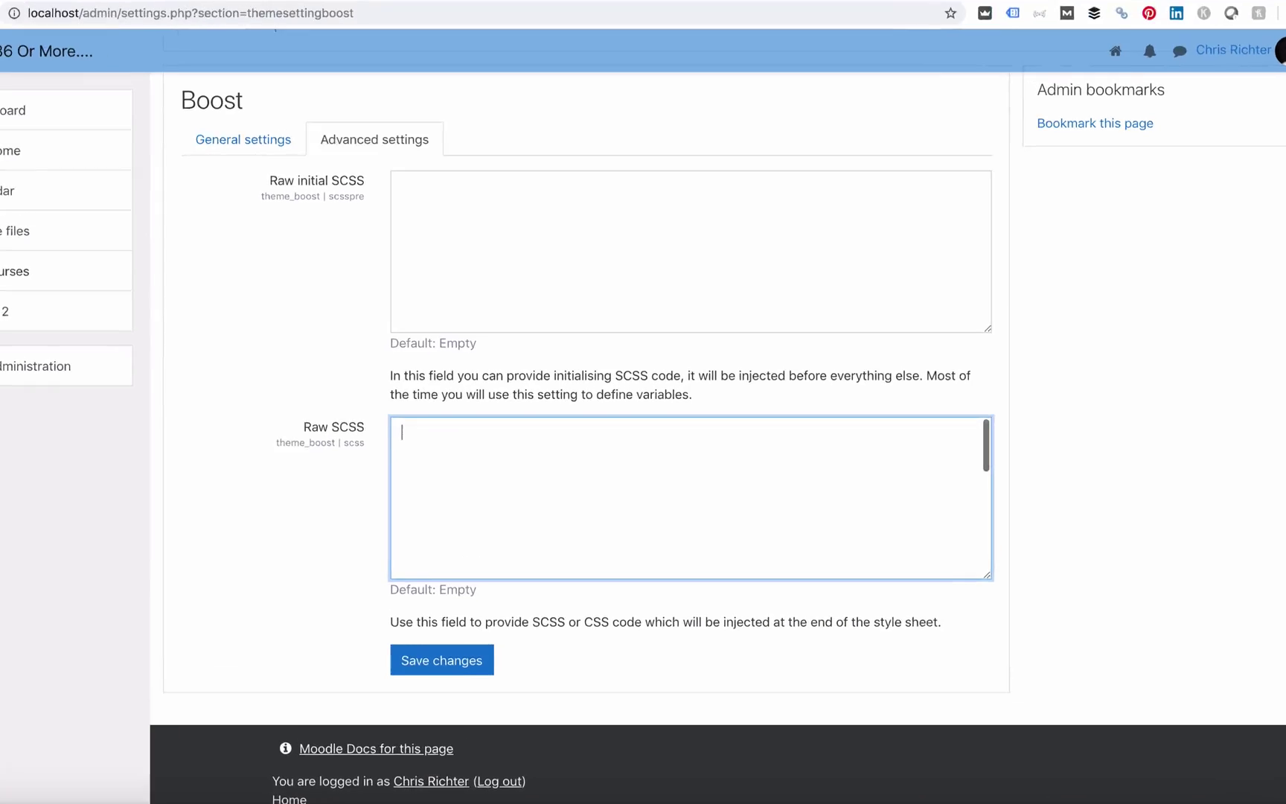
type("#prev-activity-link{font-size:small;white-space: pre-wrap;text-align: left;}#next-activity-link{font-size:small;white-space: pre-wrap;text-align: right;}")
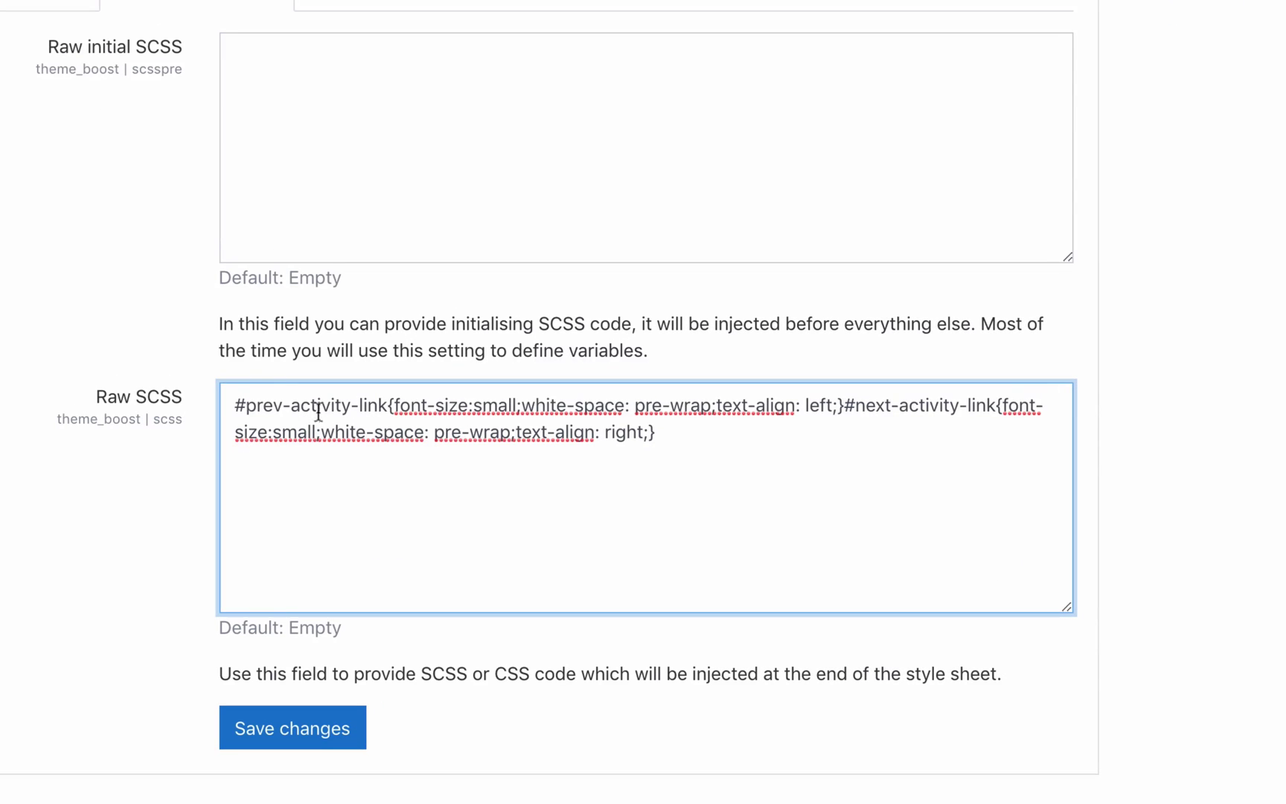
left_click_drag(245, 405, 387, 405)
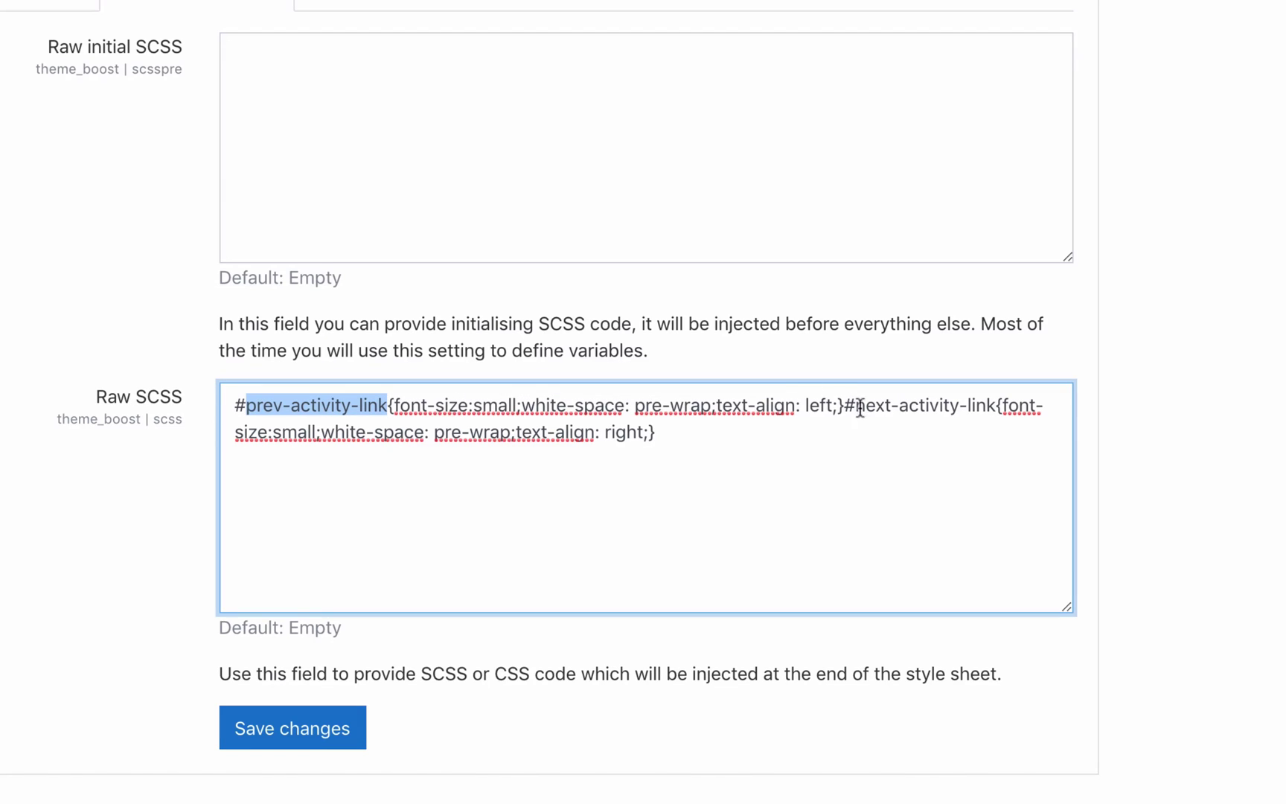
left_click(281, 739)
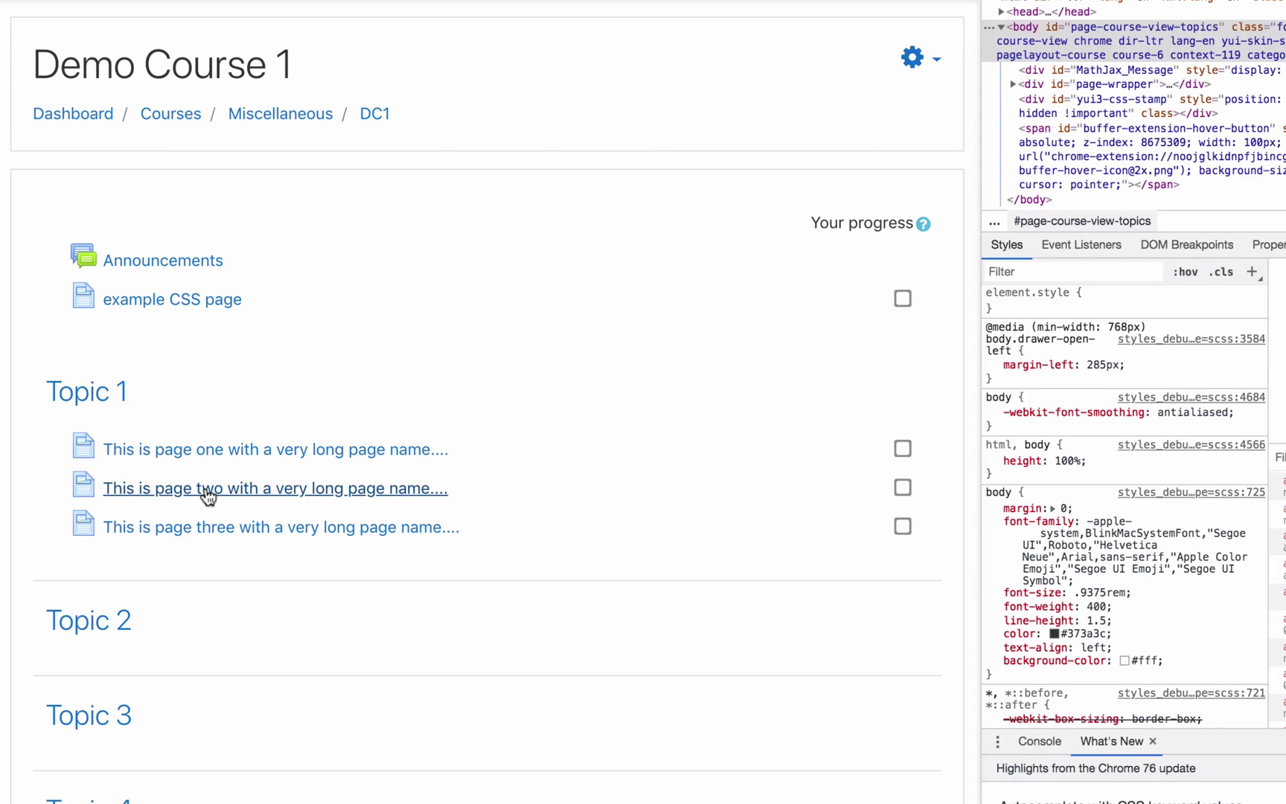
Open page two and check its previous/next links wrap beside the Jump to dropdown.
left_click(207, 492)
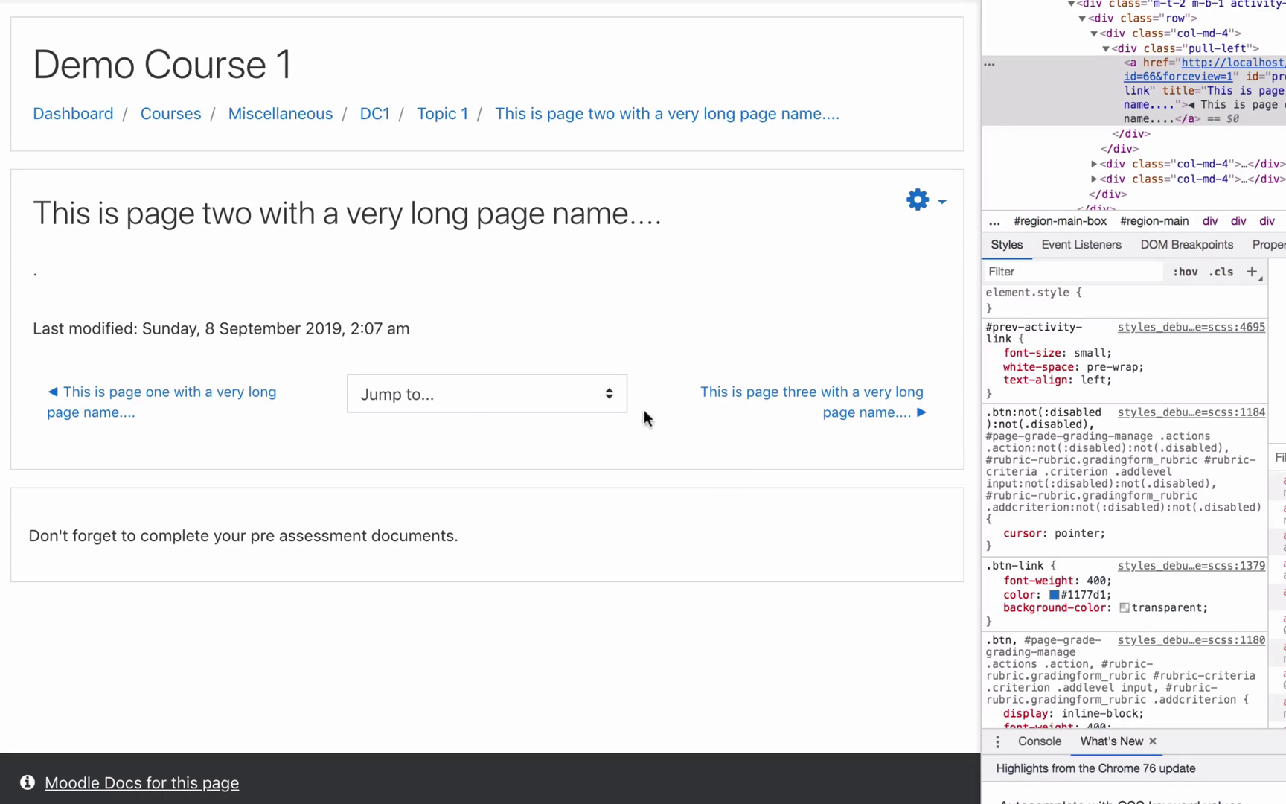
left_click(611, 391)
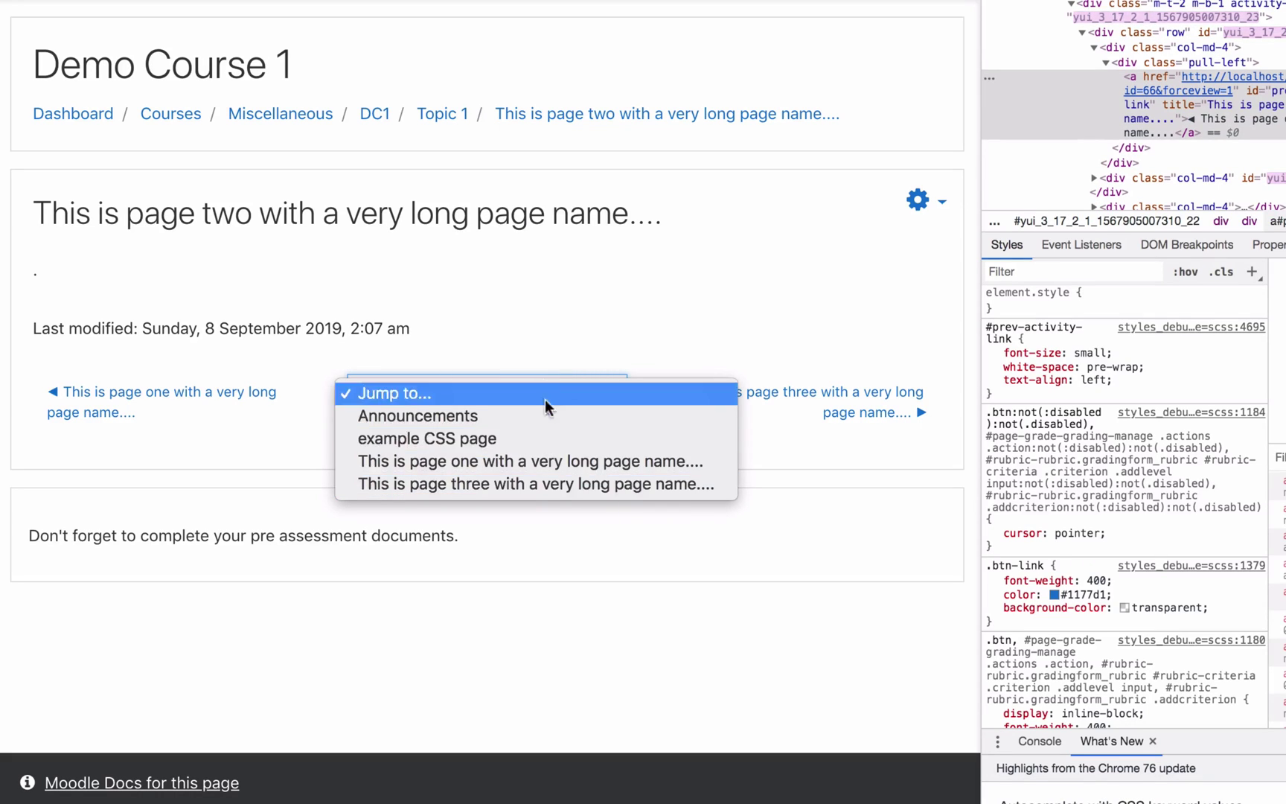
left_click(603, 290)
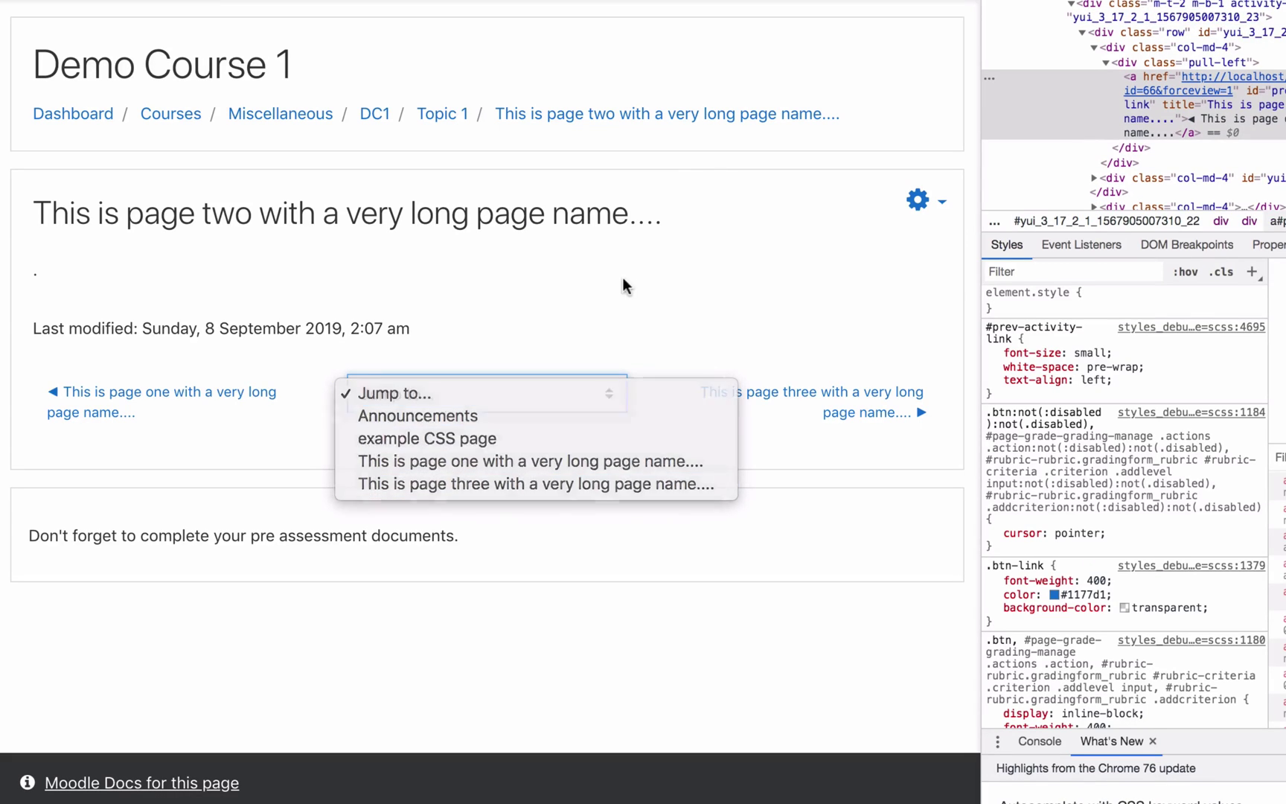
left_click(605, 388)
left_click(649, 320)
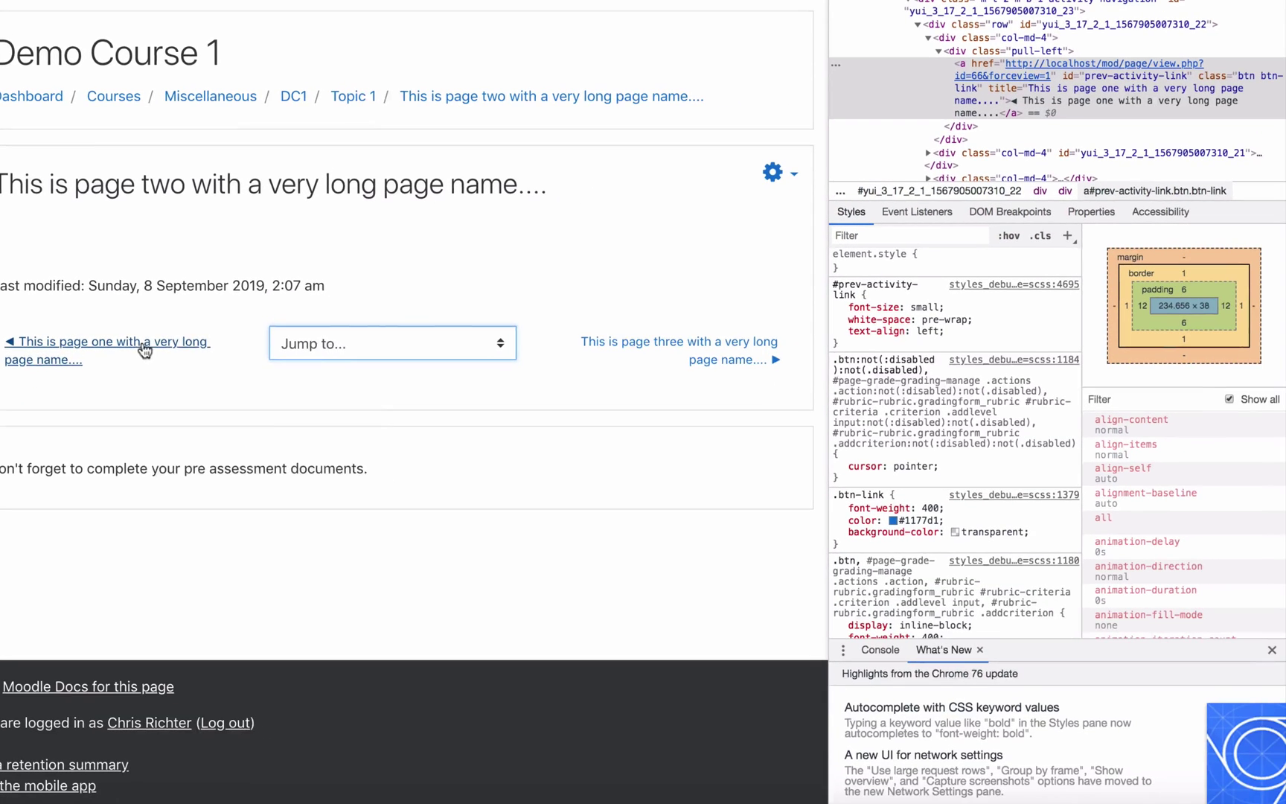
right_click(206, 393)
left_click(185, 497)
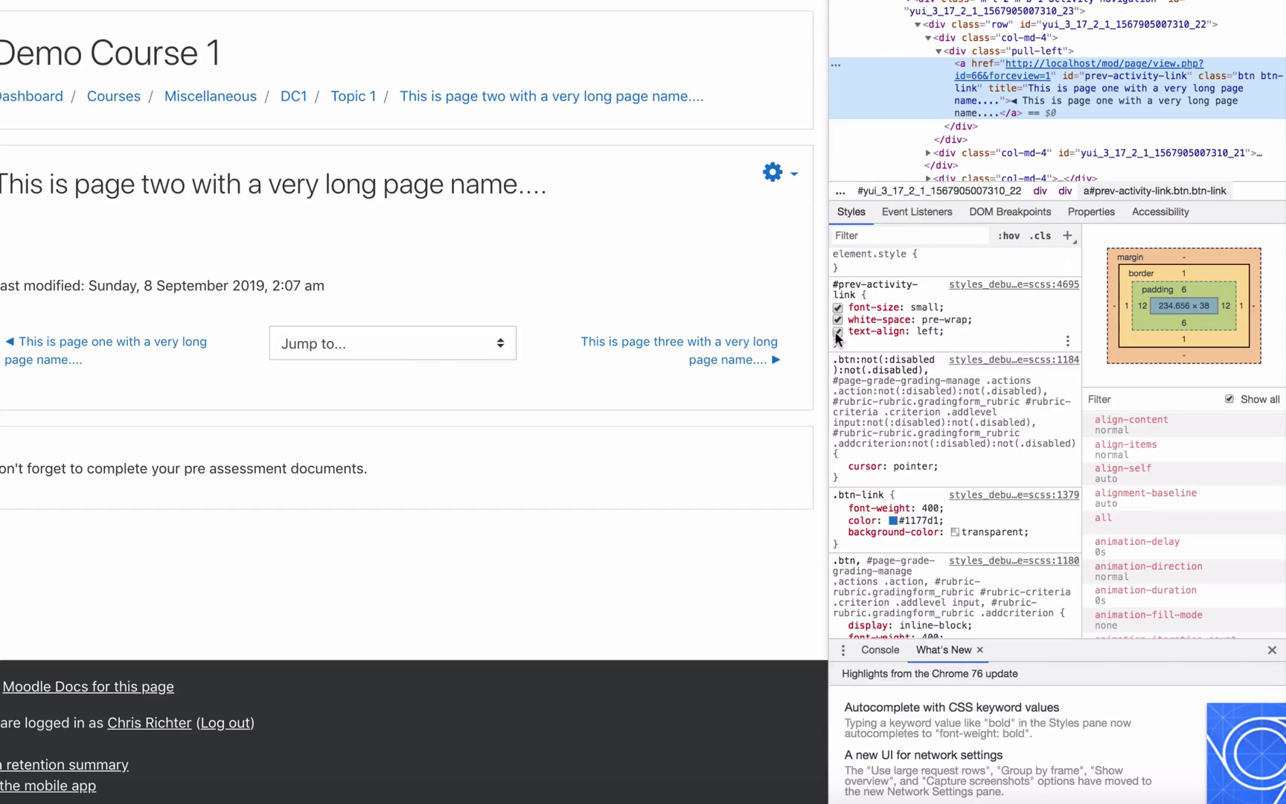
left_click(838, 319)
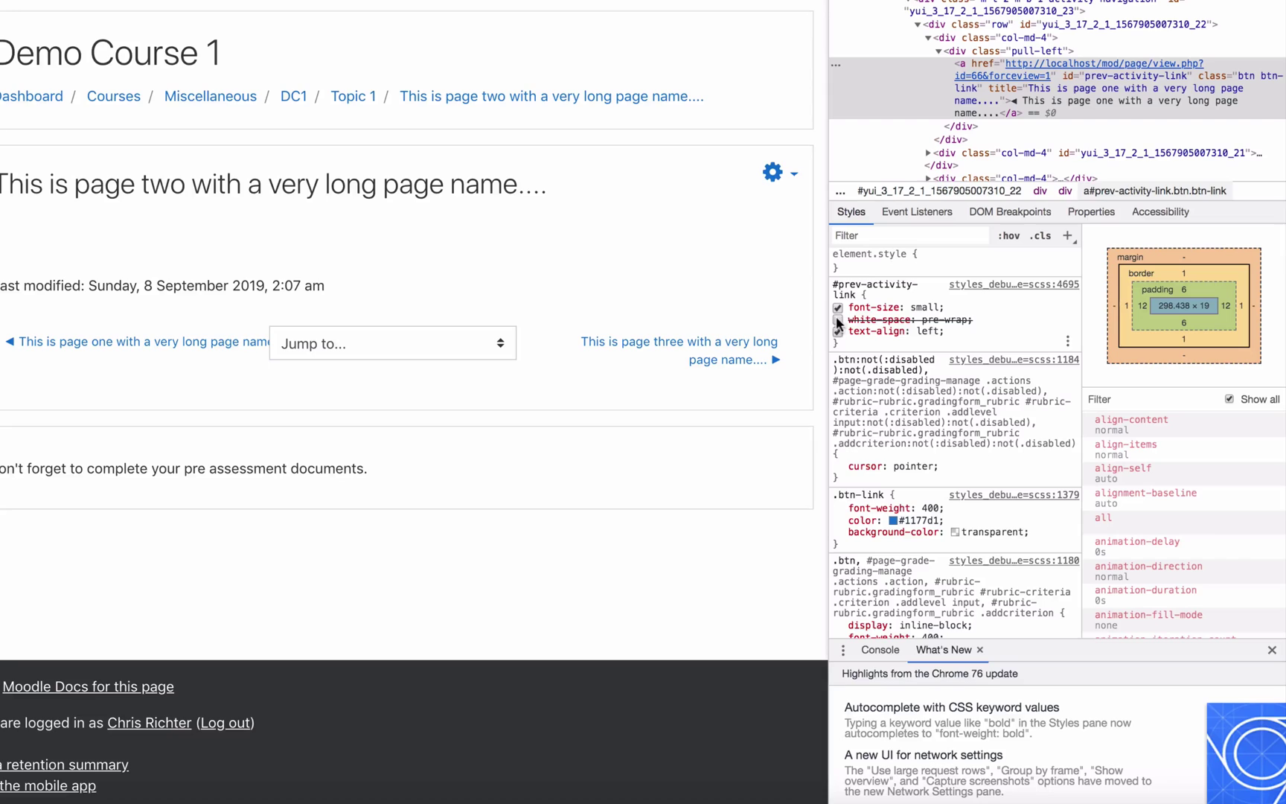
left_click(838, 320)
left_click(838, 320)
left_click(838, 320)
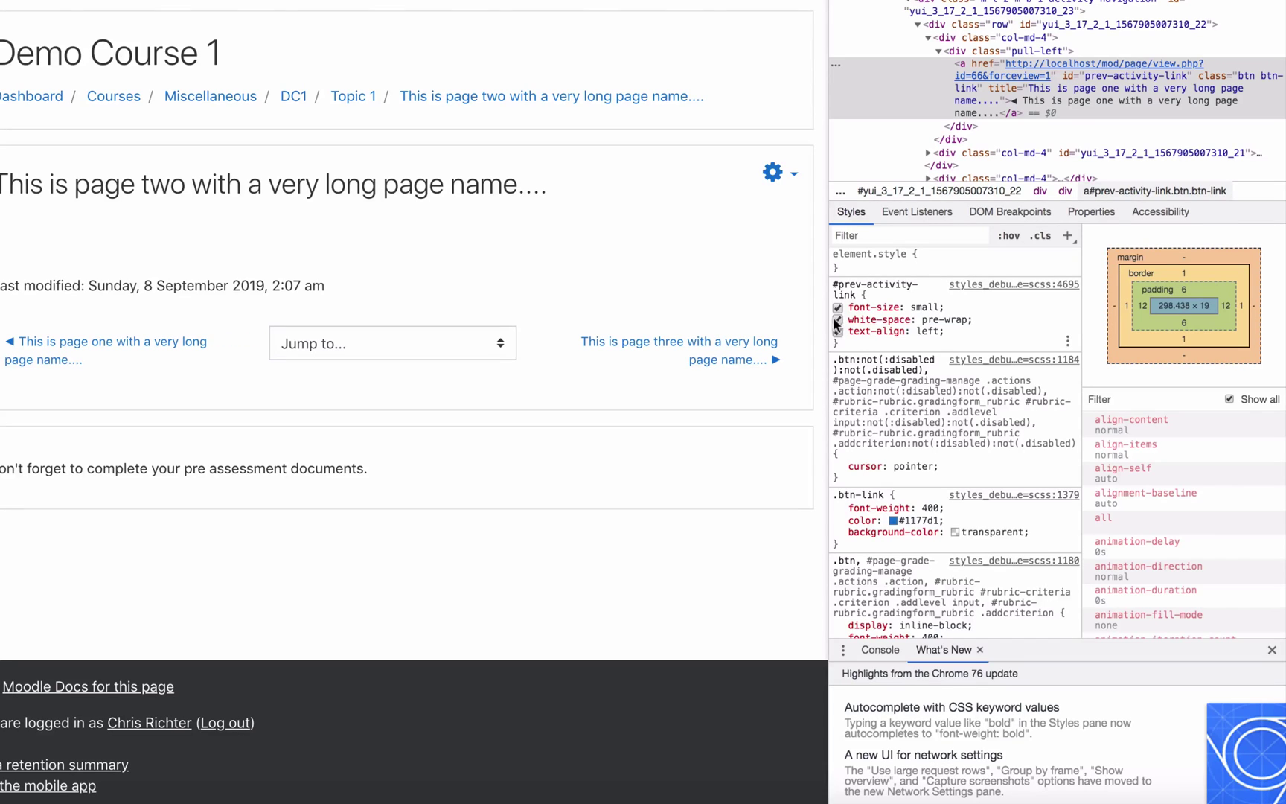
right_click(738, 343)
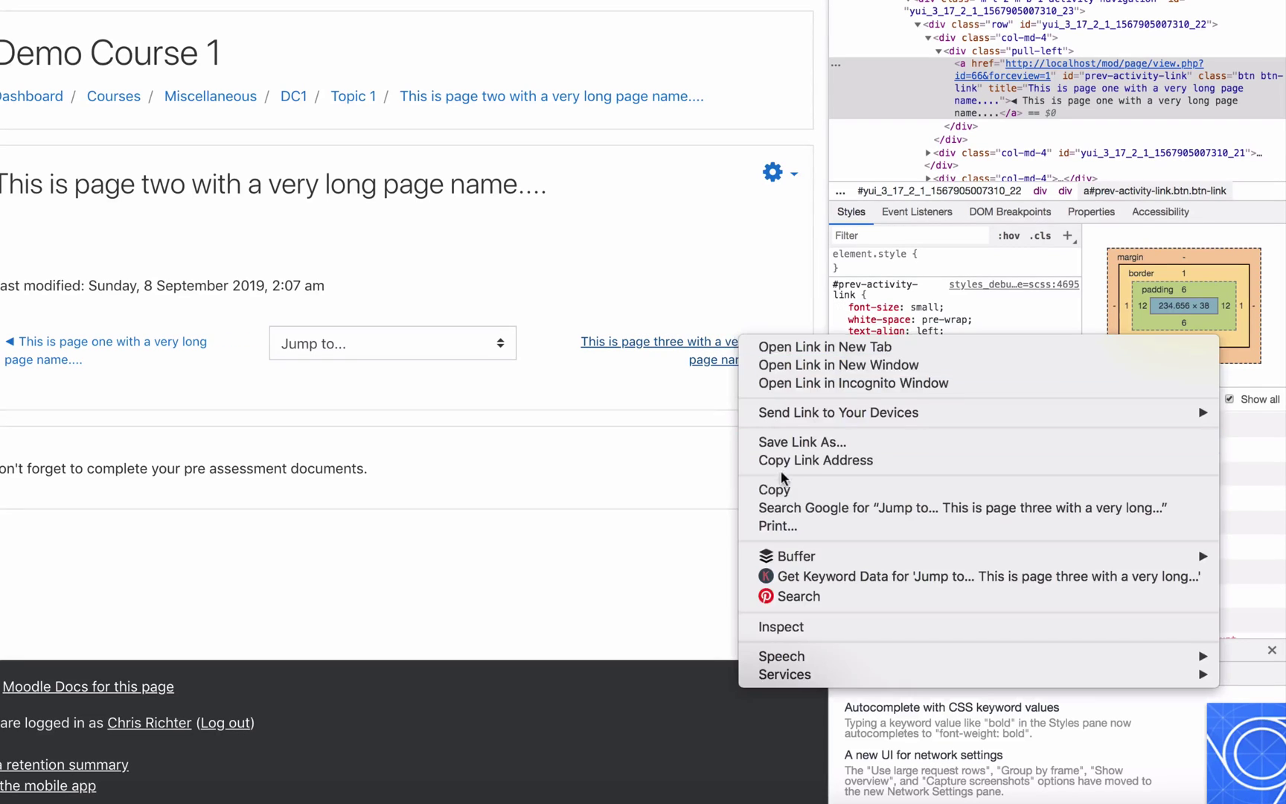
left_click(775, 628)
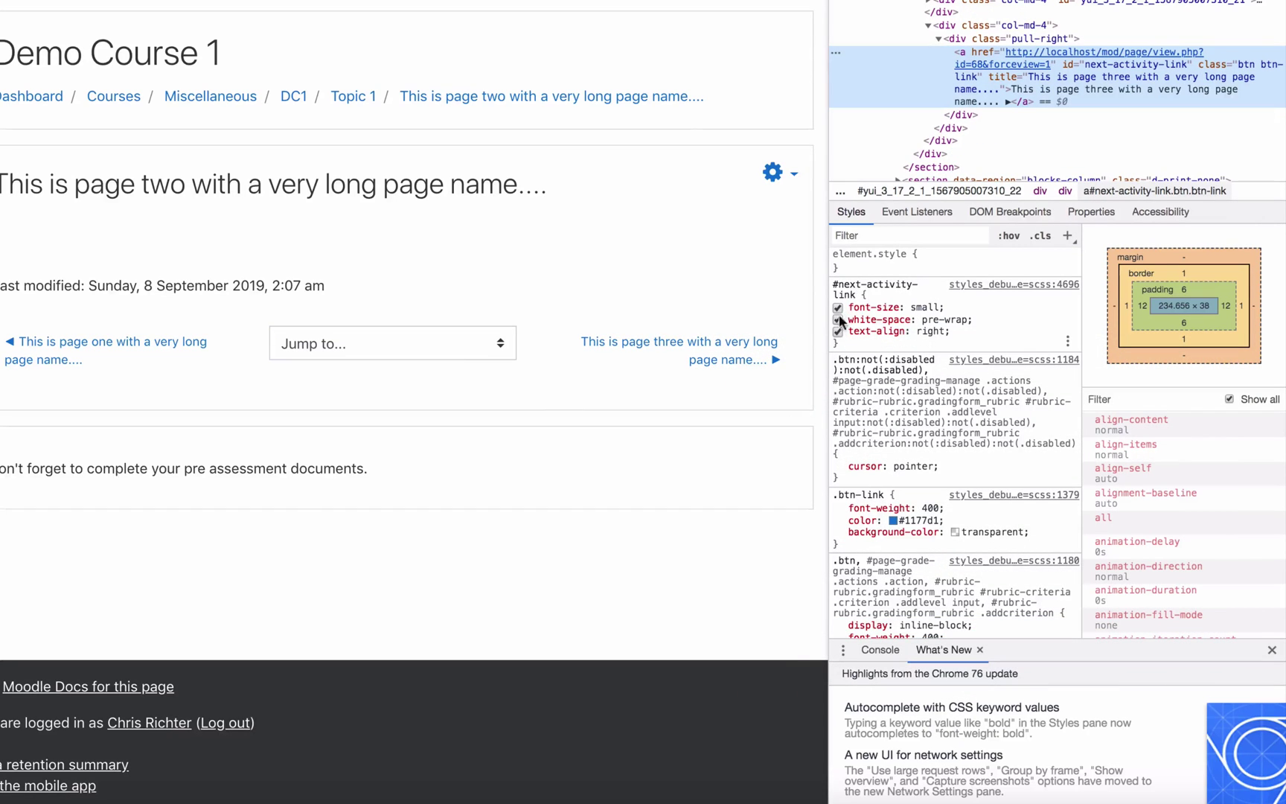
left_click(837, 319)
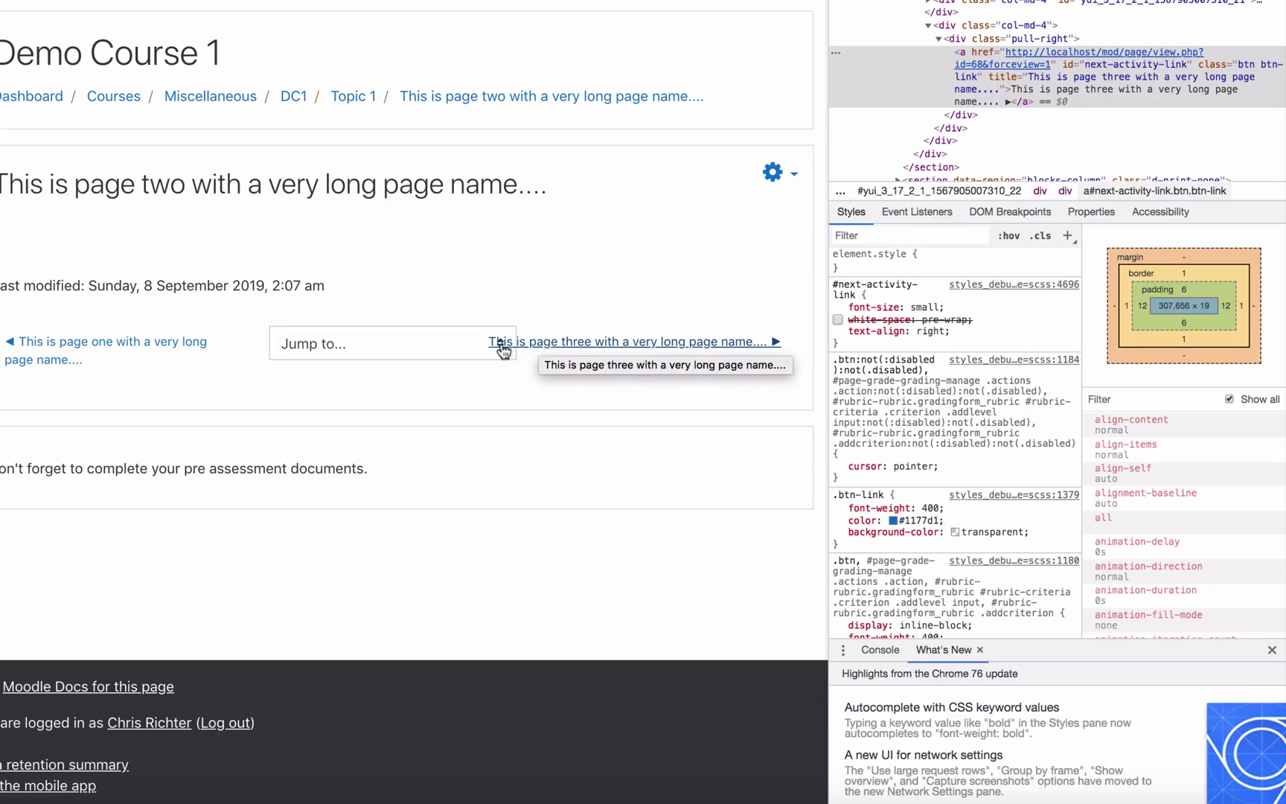
left_click(838, 319)
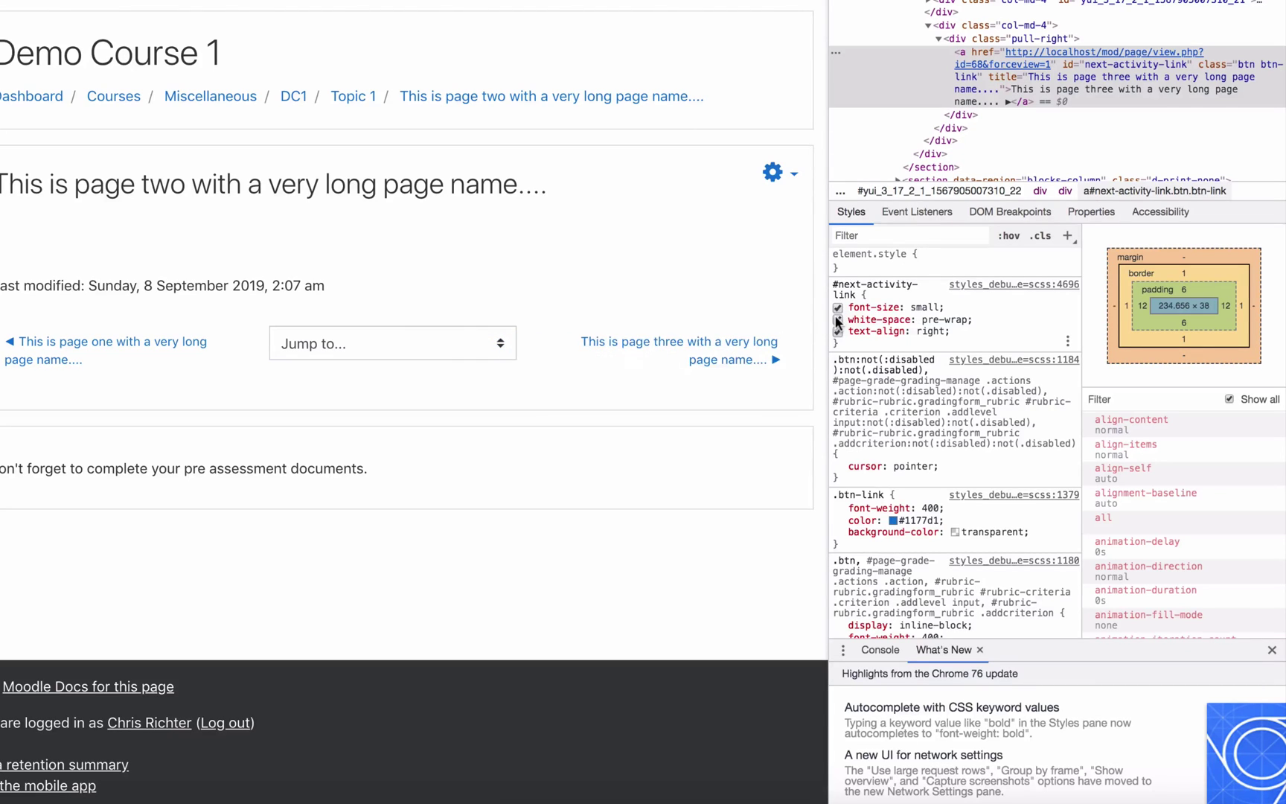